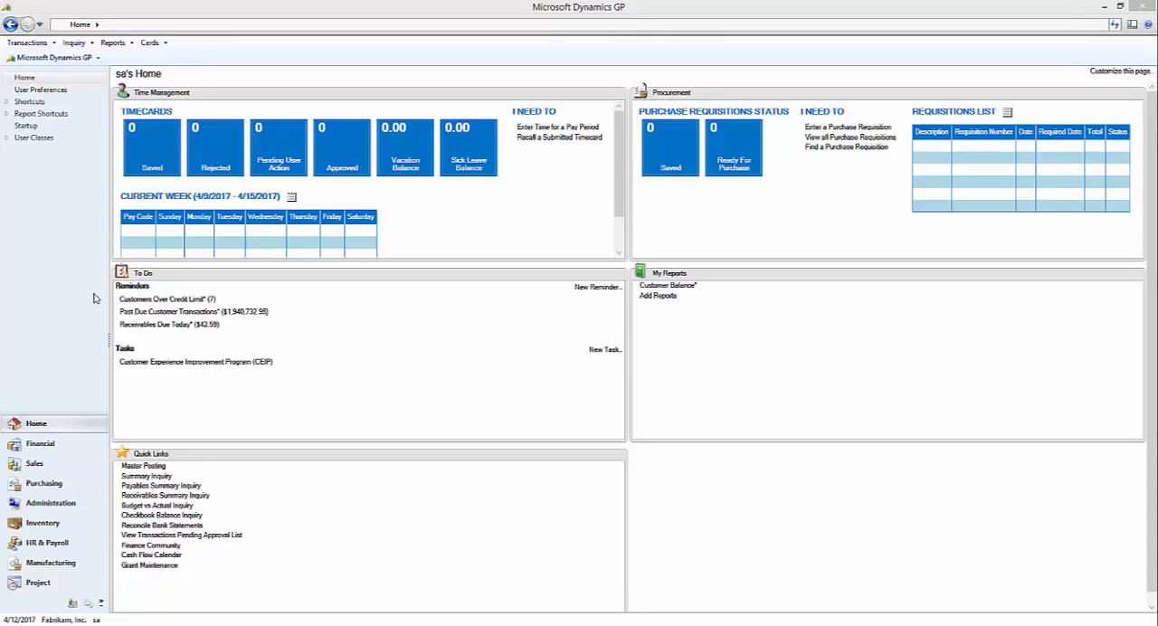
Open the second listed employee's payroll card in Employee Maintenance
{"action": "left_click", "coordinate": [65, 550]}
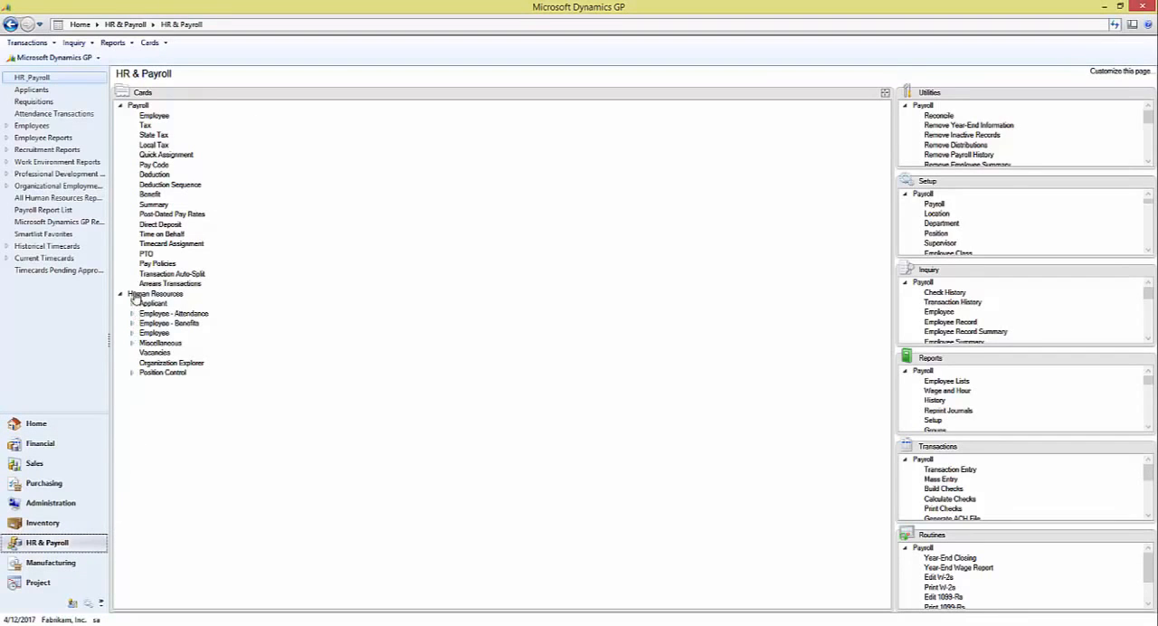
{"action": "left_click", "coordinate": [158, 117]}
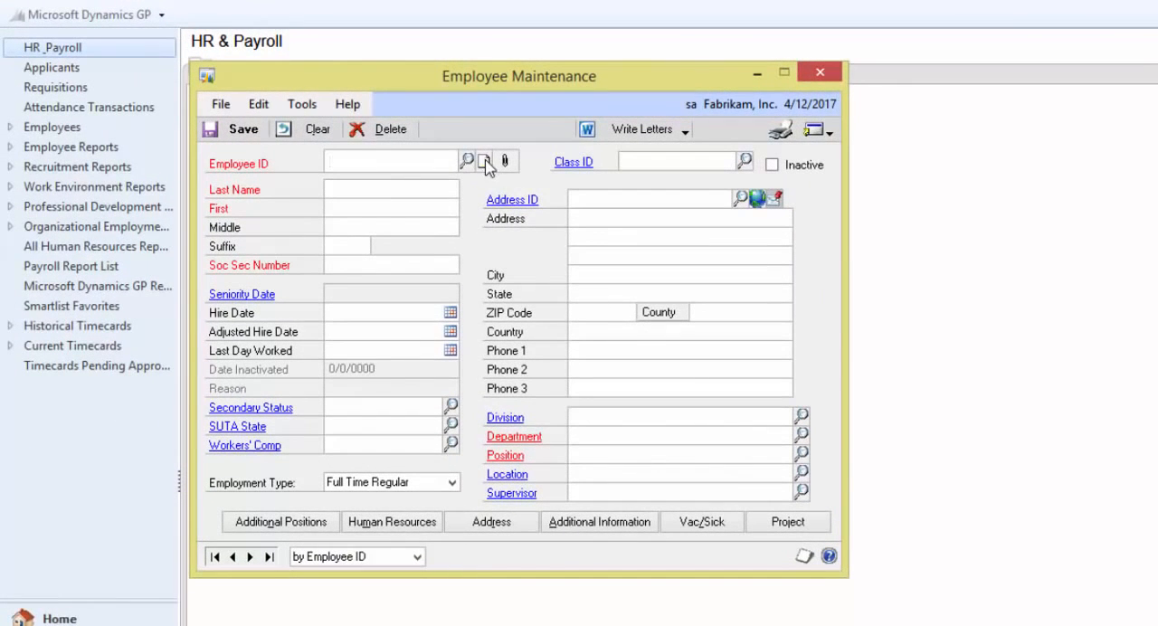
{"action": "left_click", "coordinate": [464, 160]}
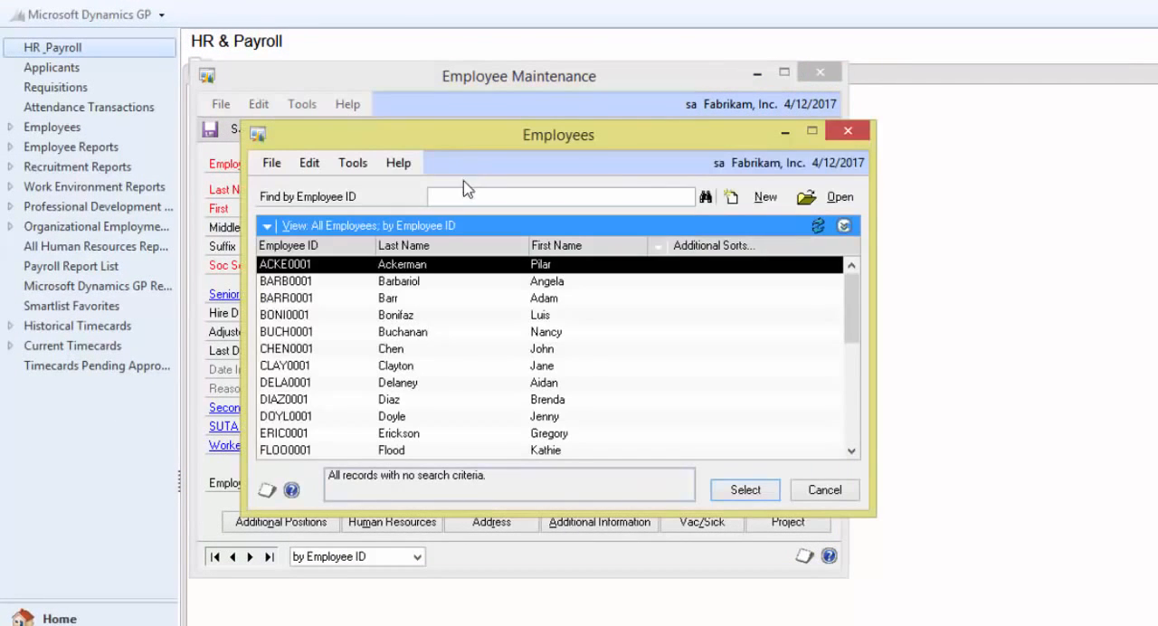
{"action": "double_click", "coordinate": [396, 280]}
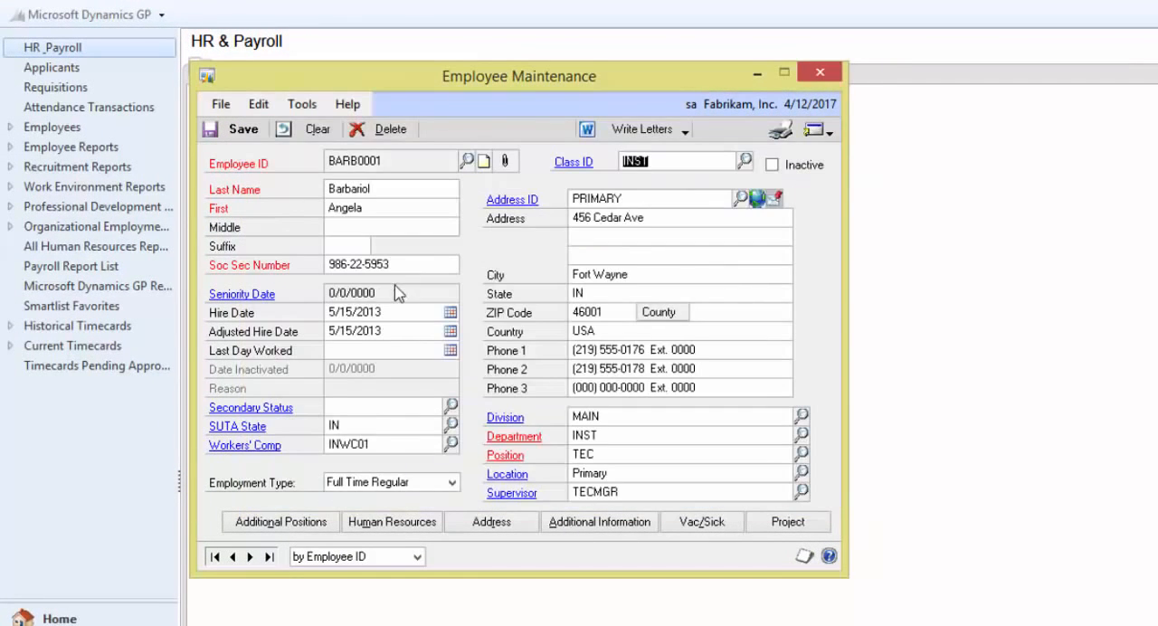
Assign GP user ID sa in the employee's additional information, and save and close the employee record
{"action": "left_click", "coordinate": [581, 530]}
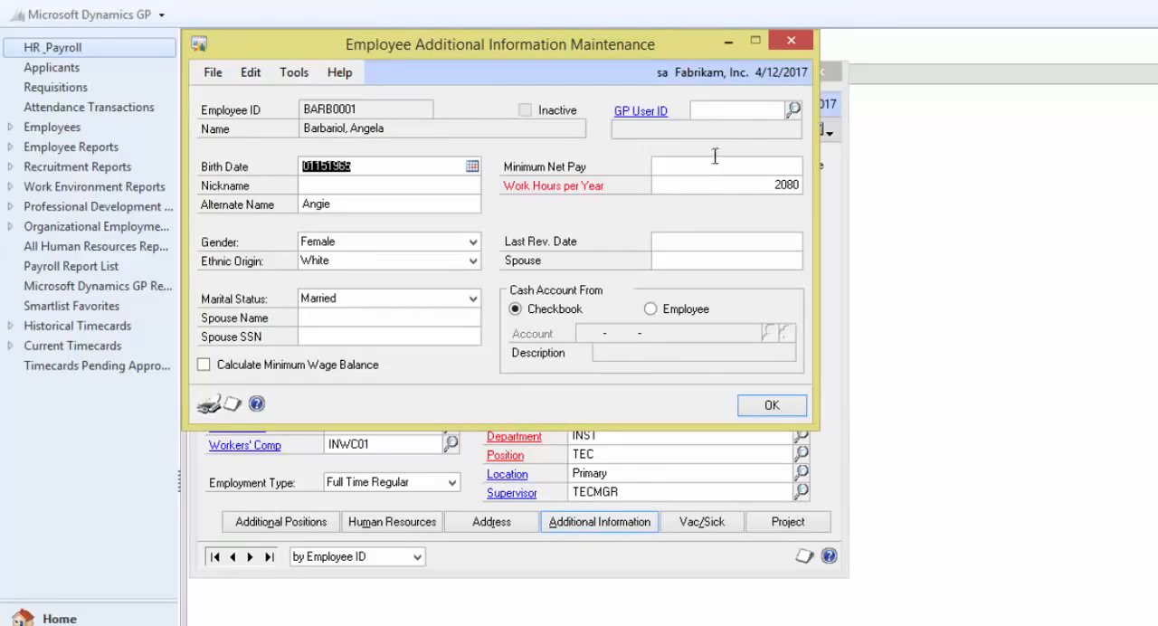
{"action": "left_click", "coordinate": [754, 108]}
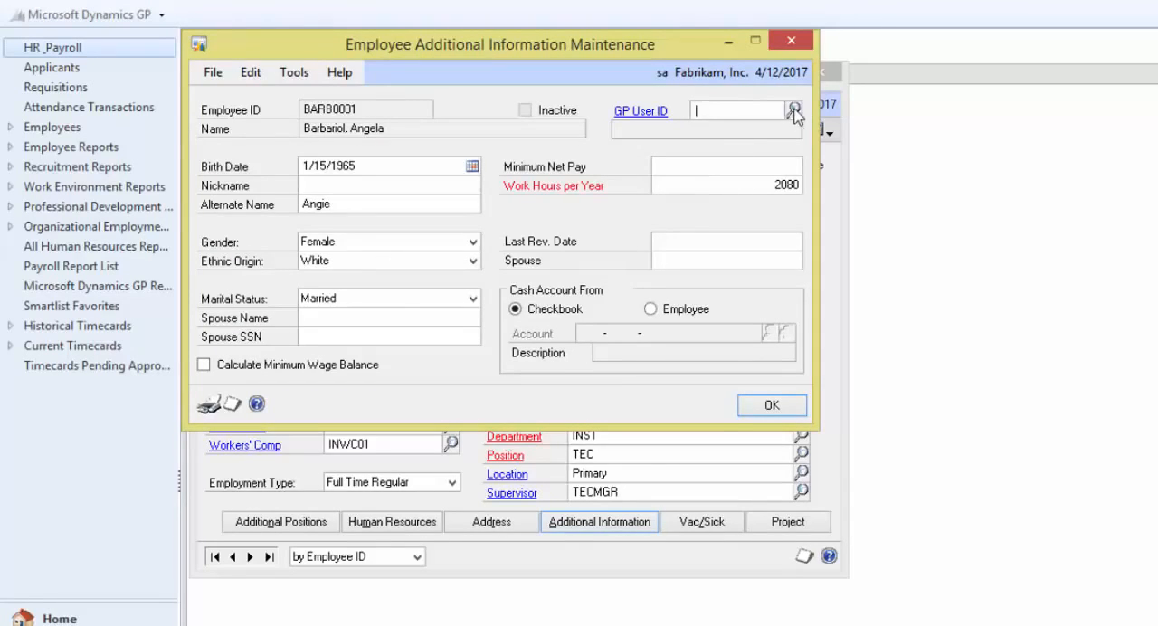
{"action": "left_click", "coordinate": [792, 108]}
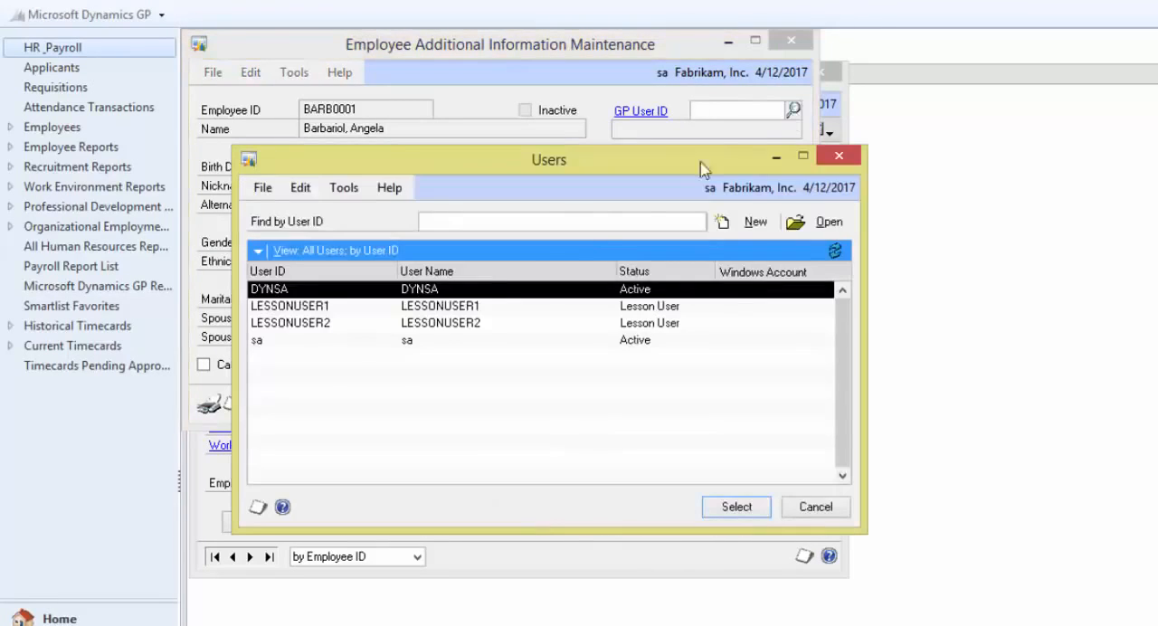
{"action": "left_click", "coordinate": [461, 342]}
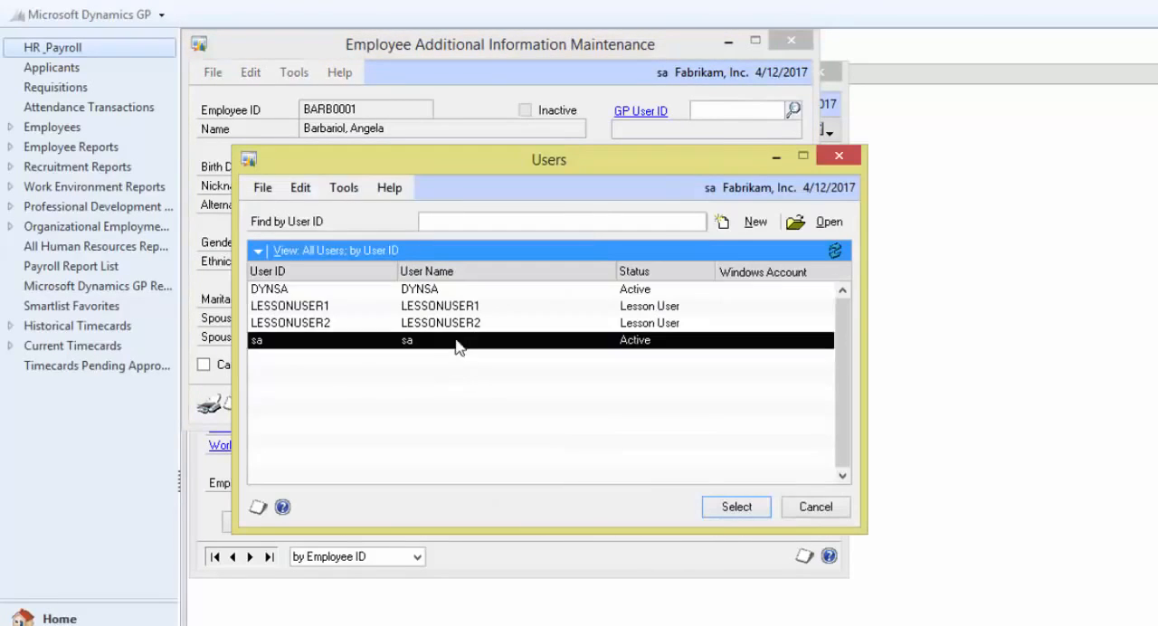
{"action": "left_click", "coordinate": [716, 507]}
{"action": "left_click", "coordinate": [773, 405]}
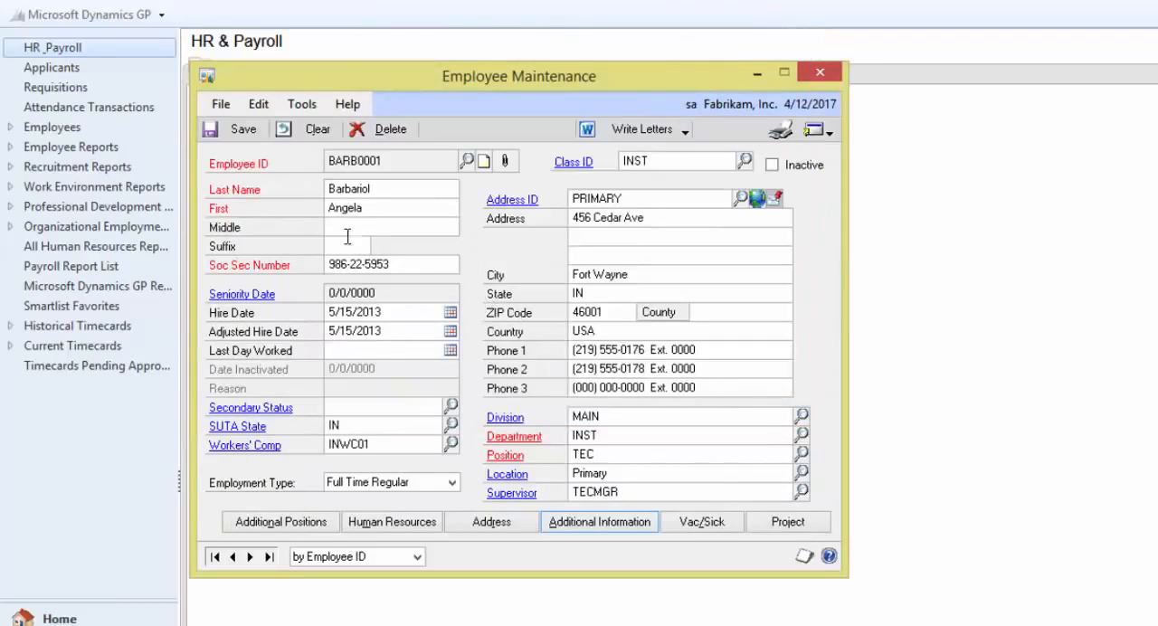
{"action": "left_click", "coordinate": [241, 129]}
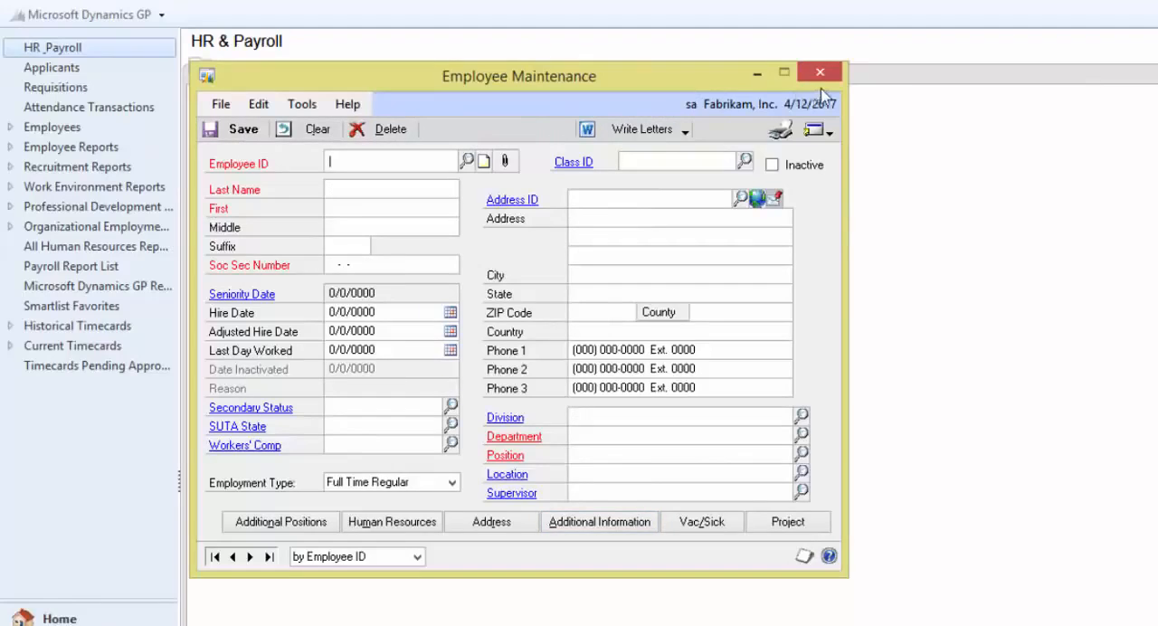
{"action": "left_click", "coordinate": [819, 72]}
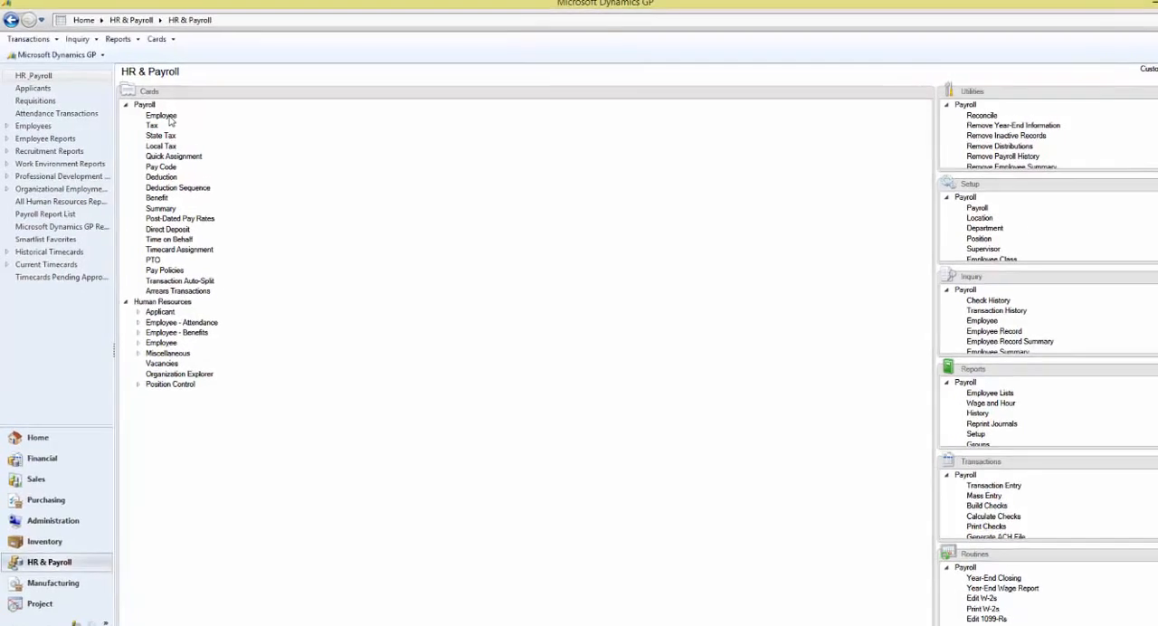
Reopen the same employee's payroll card, examine the PTE Timesheet Setup within the project options, and close the record
{"action": "left_click", "coordinate": [156, 117]}
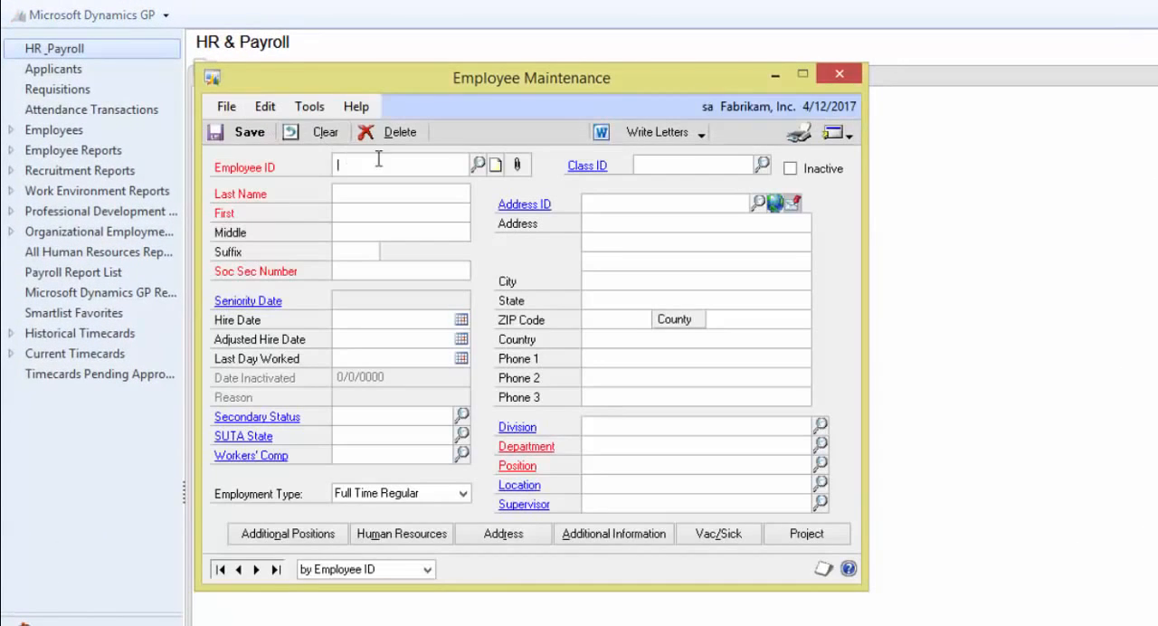
{"action": "left_click", "coordinate": [476, 165]}
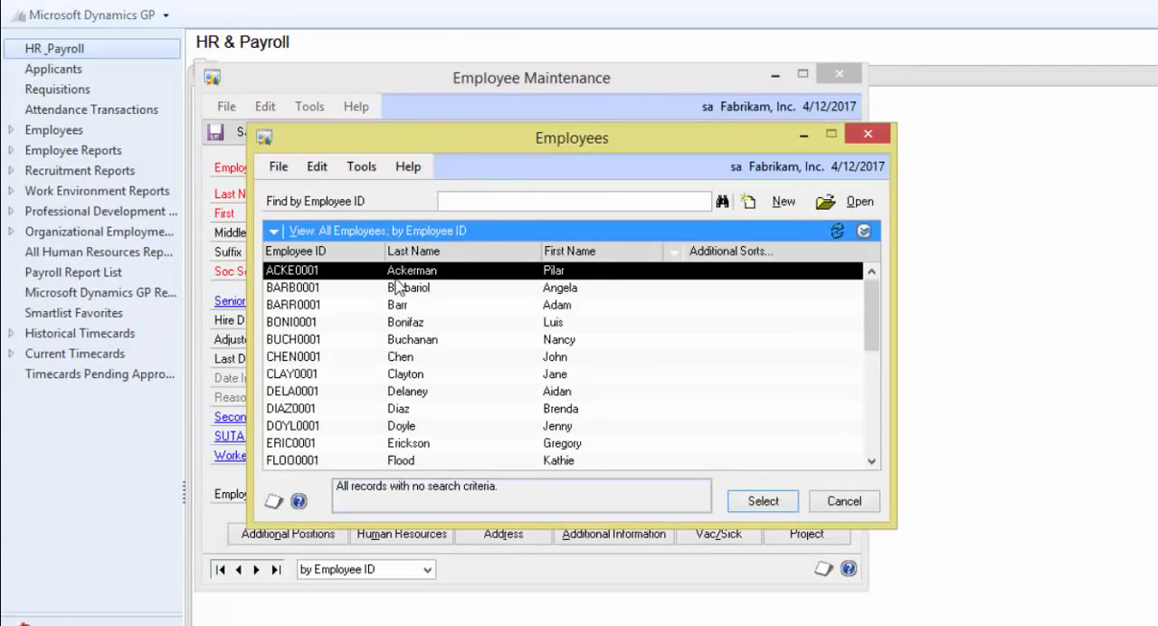
{"action": "double_click", "coordinate": [395, 289]}
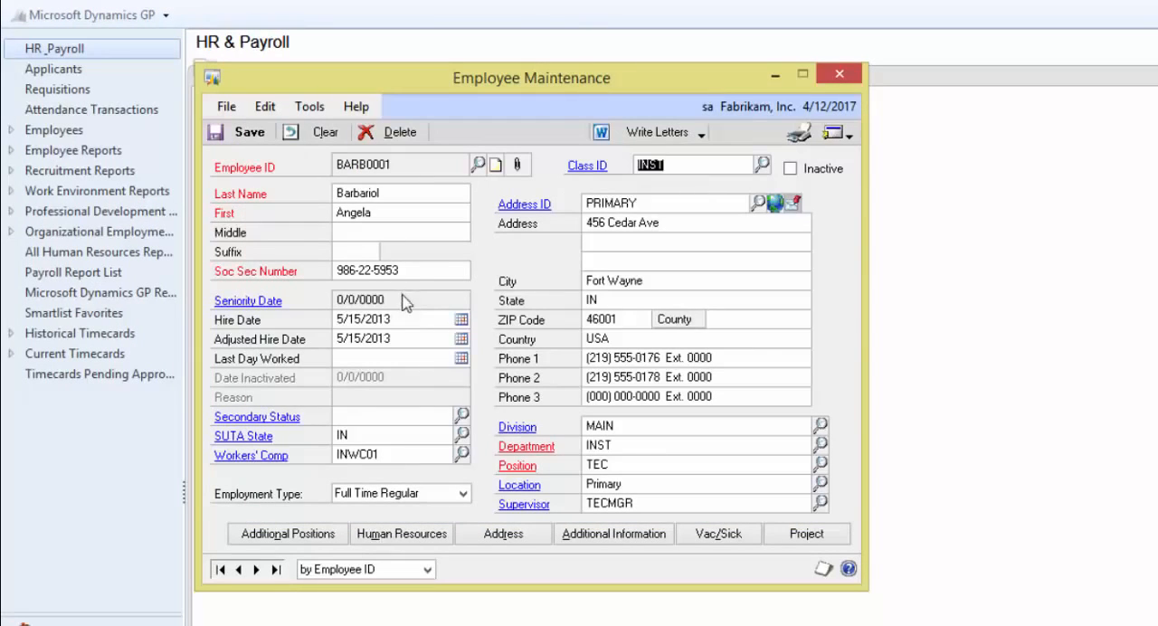
{"action": "left_click", "coordinate": [814, 536]}
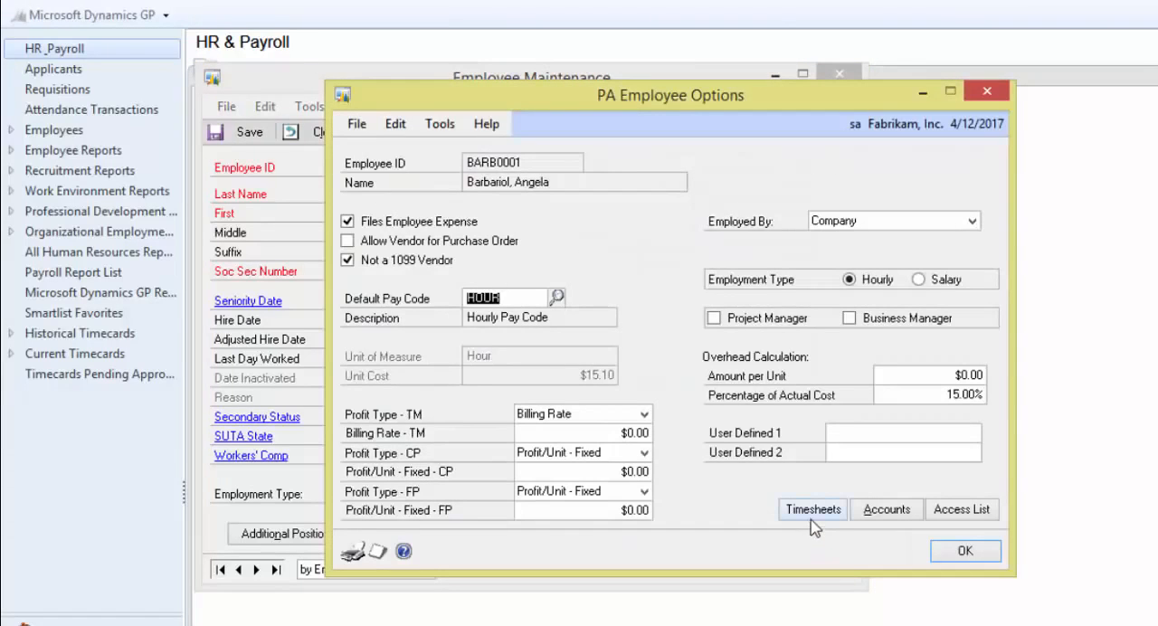
{"action": "left_click", "coordinate": [812, 515]}
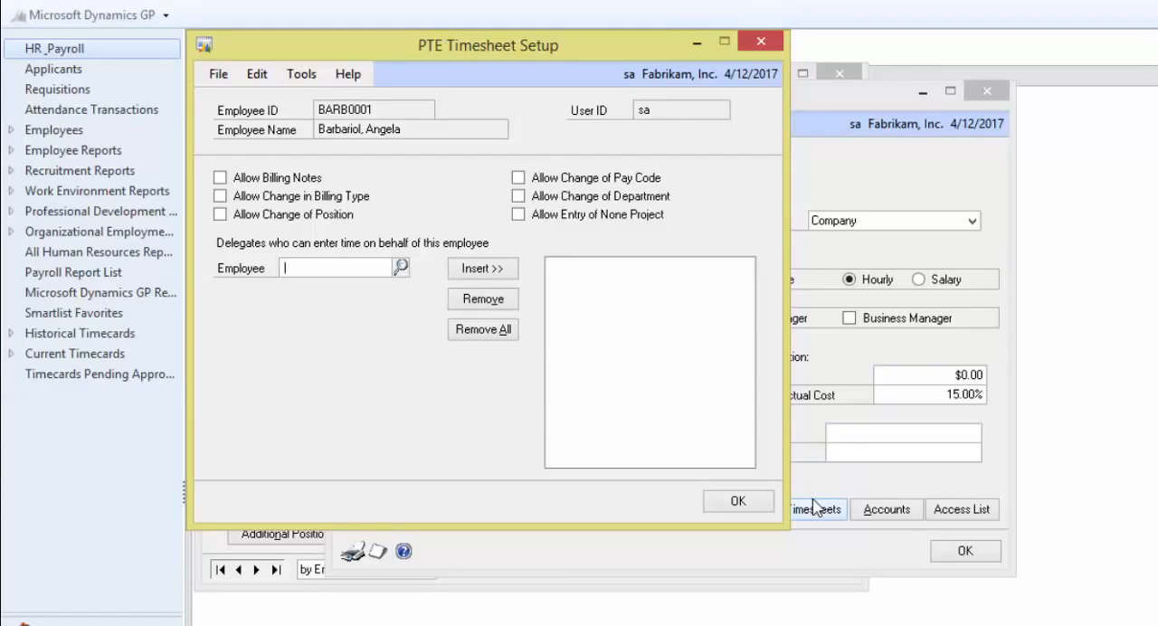
{"action": "left_click", "coordinate": [734, 503]}
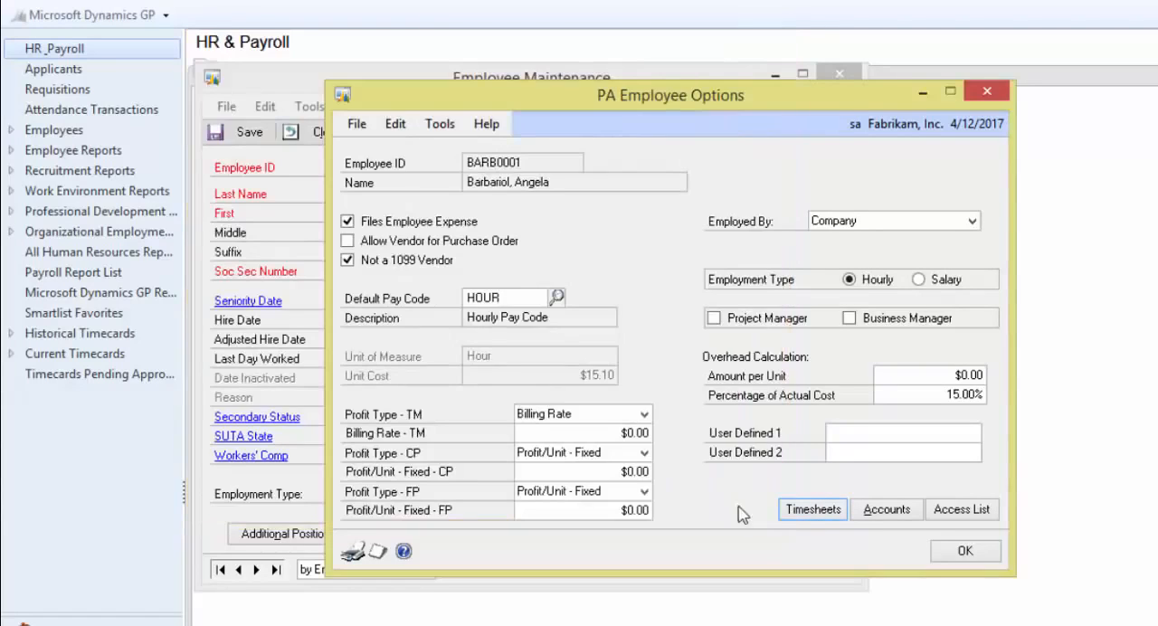
{"action": "left_click", "coordinate": [946, 554]}
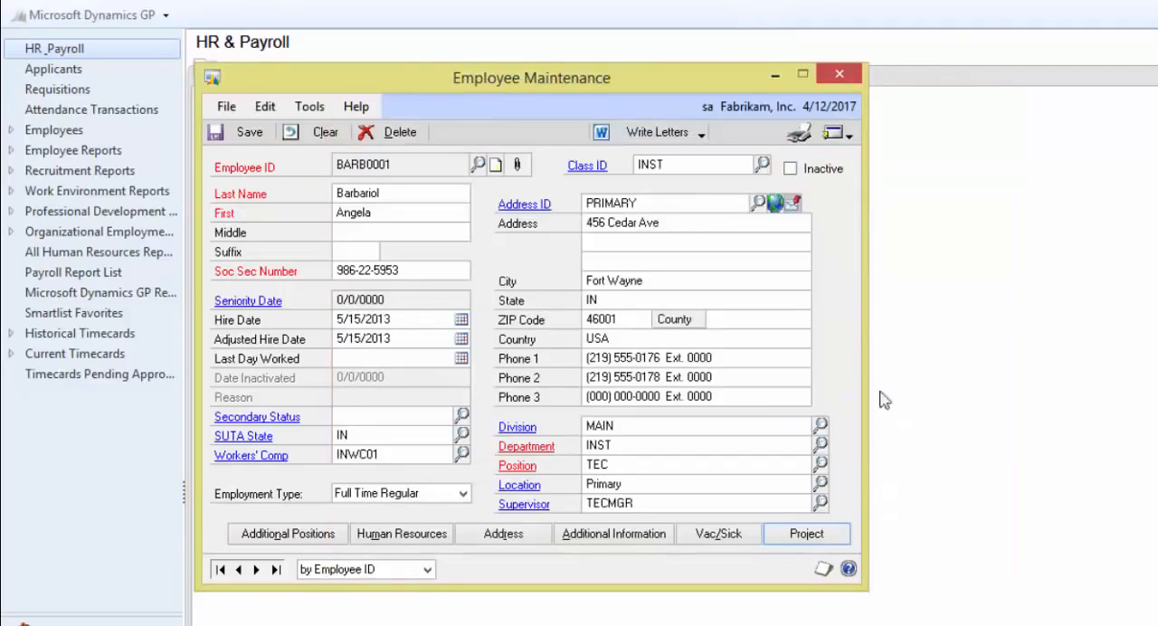
{"action": "left_click", "coordinate": [839, 74]}
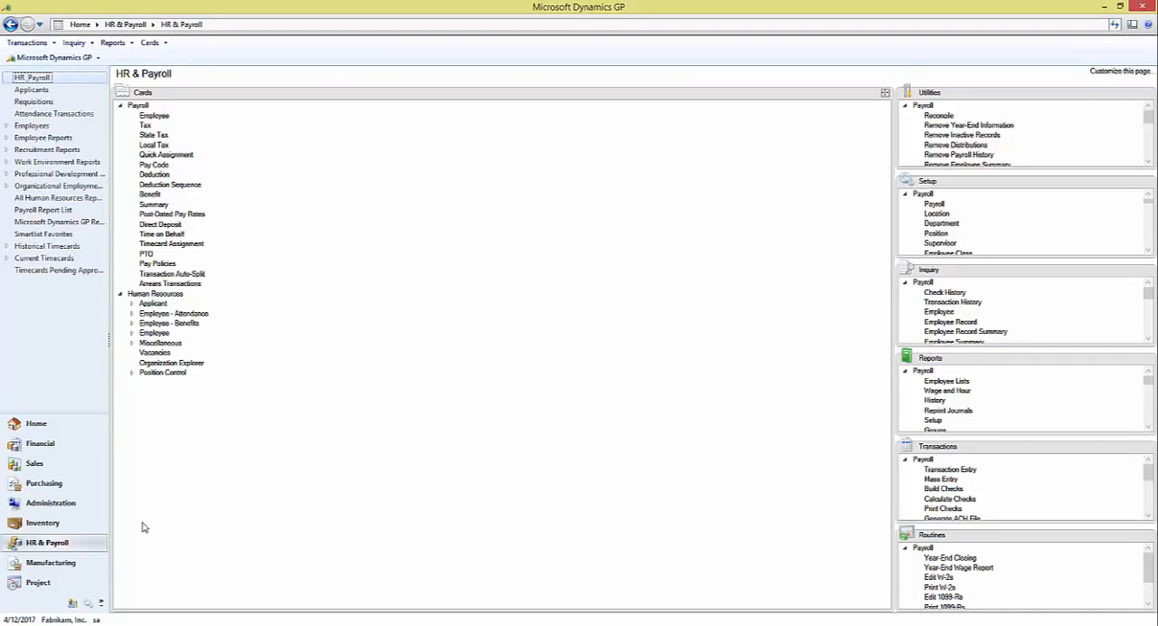
Open Workflow Maintenance from the company setup in Administration
{"action": "left_click", "coordinate": [81, 505]}
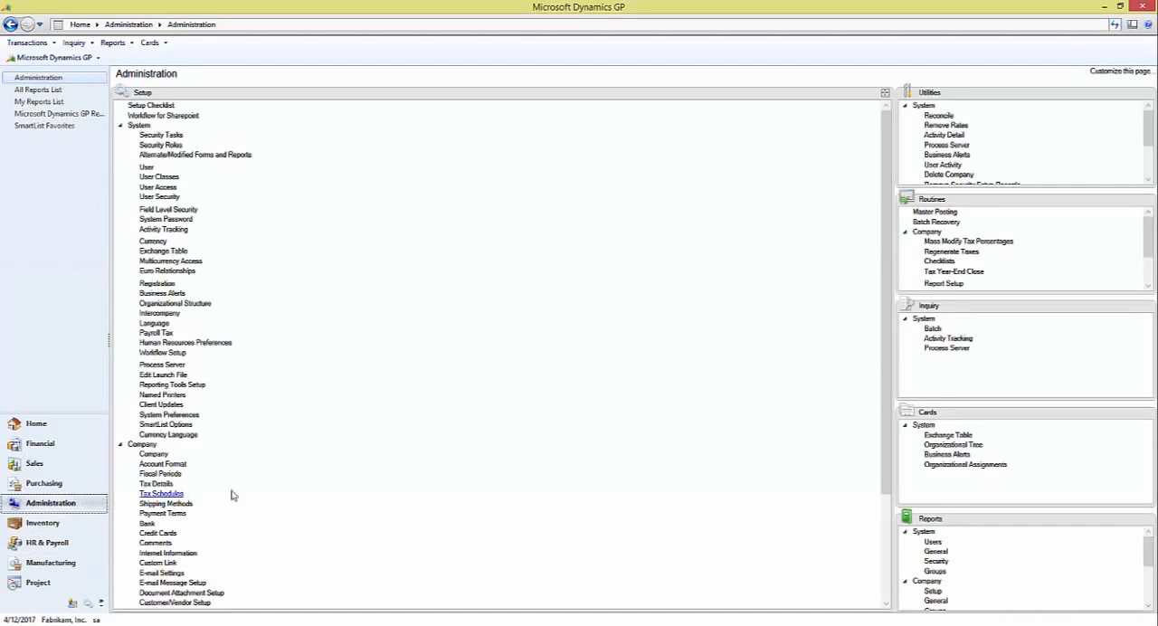
{"action": "left_click", "coordinate": [887, 604]}
{"action": "left_click", "coordinate": [886, 603]}
{"action": "left_click", "coordinate": [886, 604]}
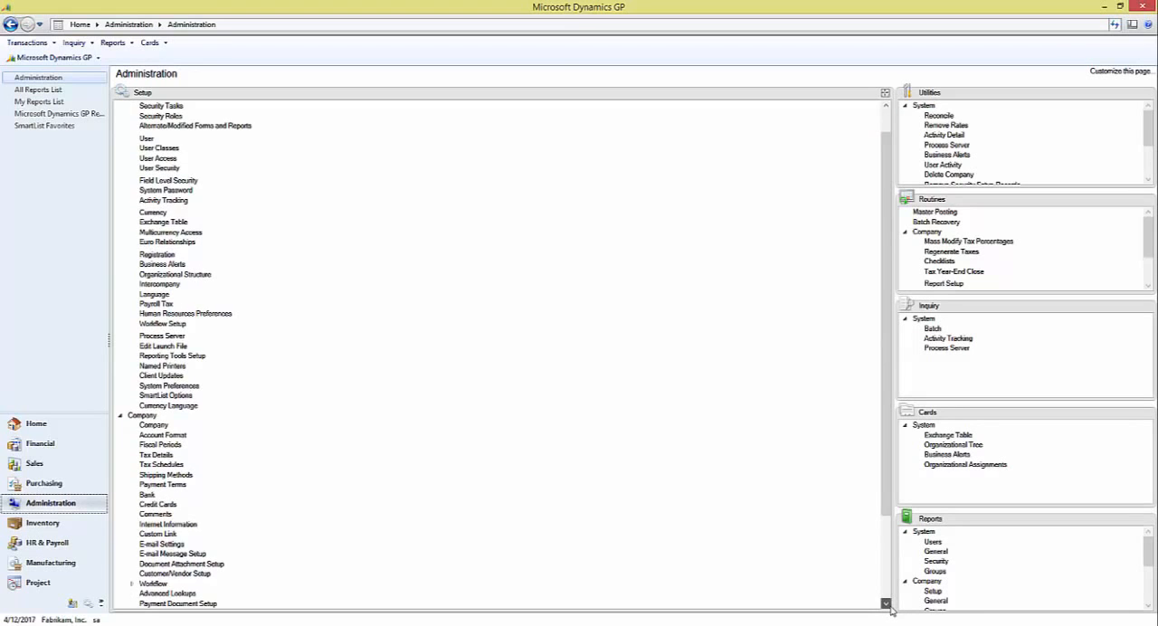
{"action": "scroll", "coordinate": [891, 611], "scroll_direction": "down", "scroll_amount": 3}
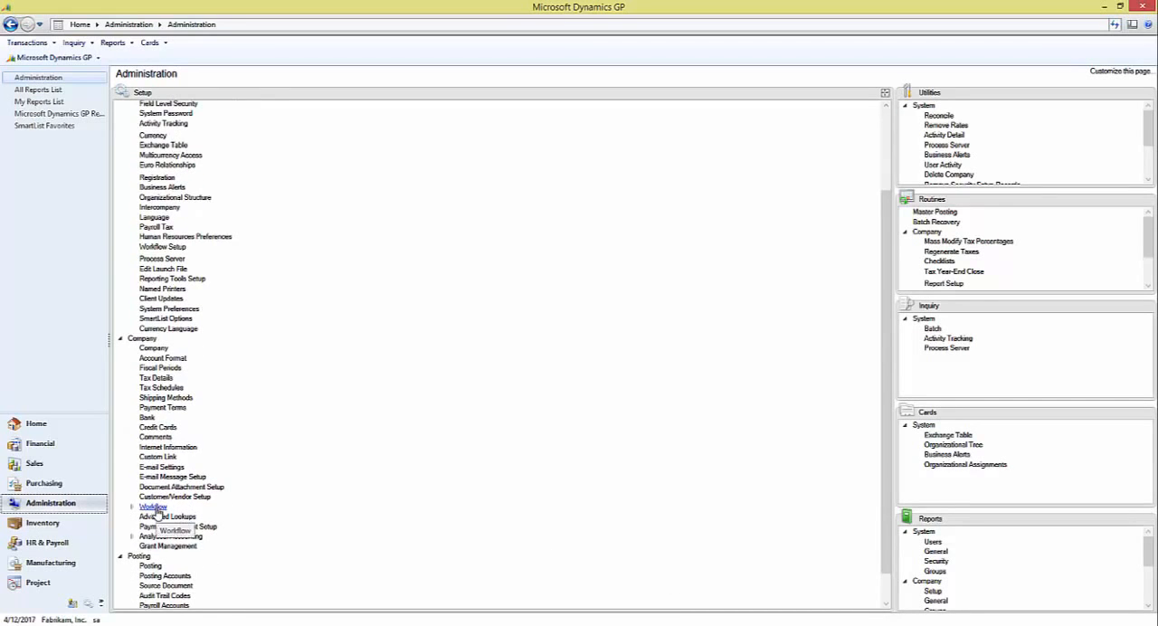
{"action": "left_click", "coordinate": [155, 507]}
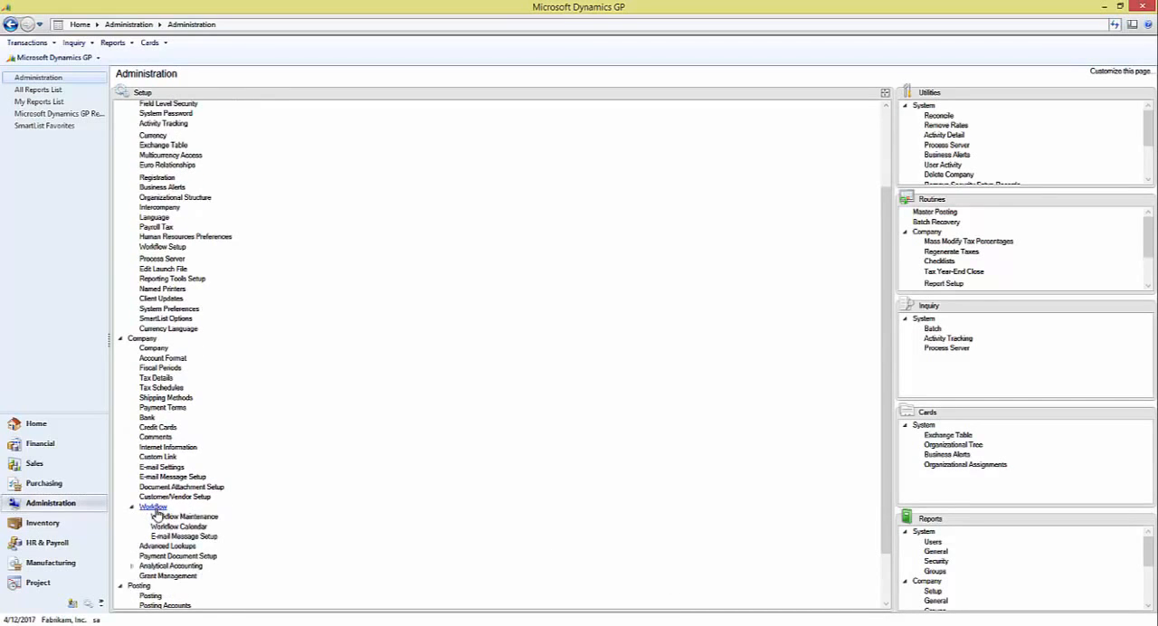
{"action": "left_click", "coordinate": [204, 519]}
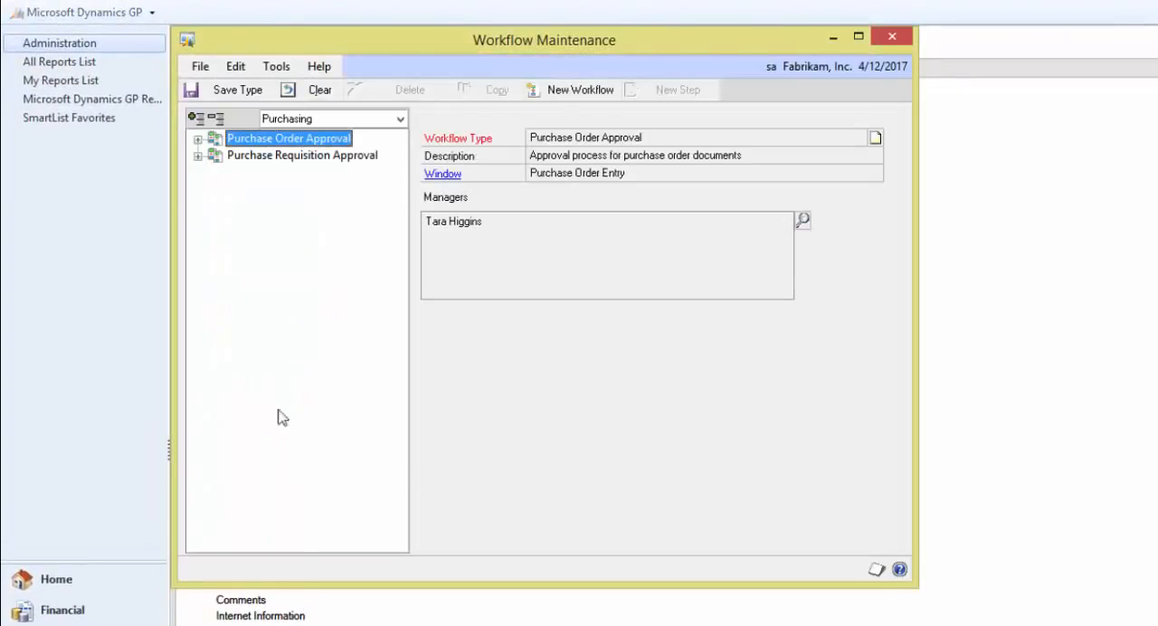
Show the Project series workflows and examine the workflow under Timesheet Approval
{"action": "left_click", "coordinate": [400, 119]}
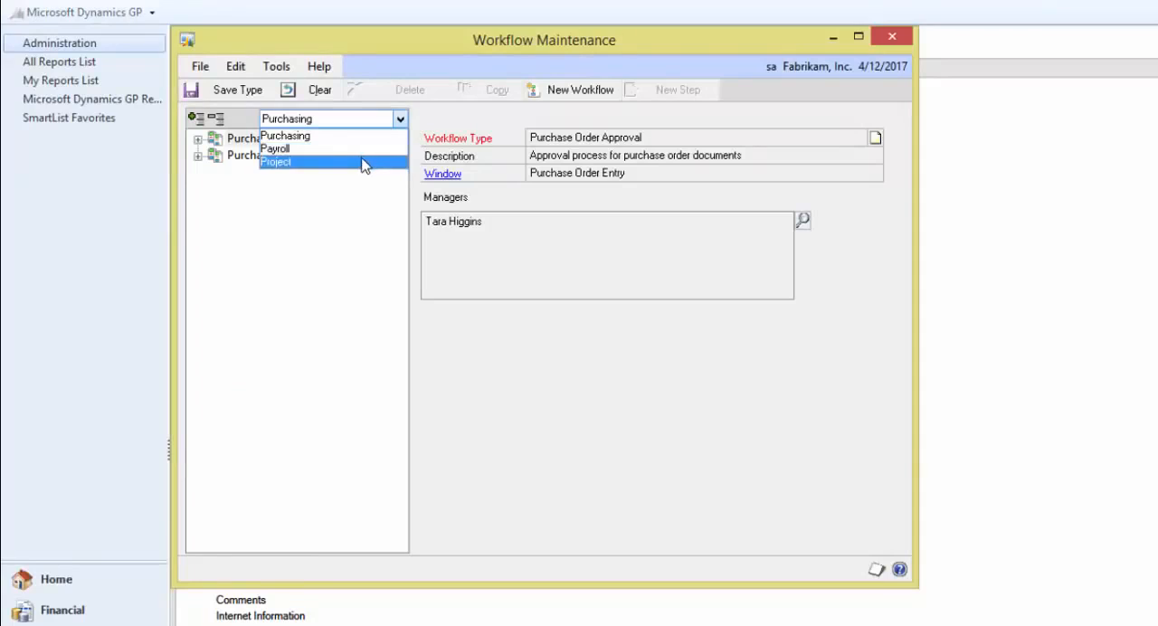
{"action": "left_click", "coordinate": [363, 161]}
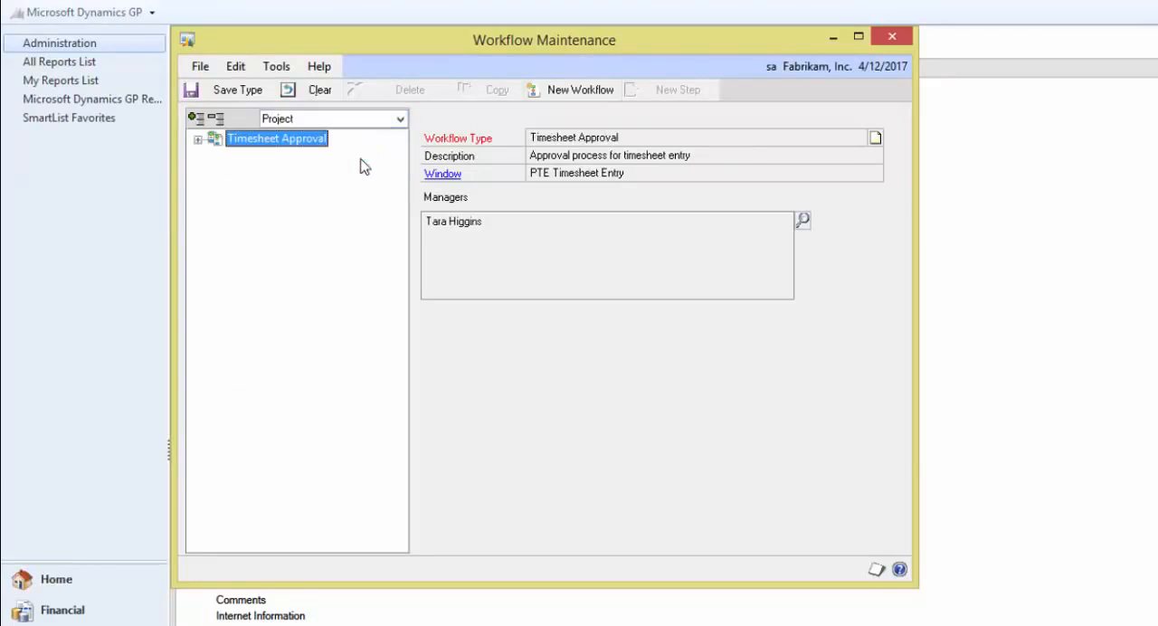
{"action": "left_click", "coordinate": [196, 141]}
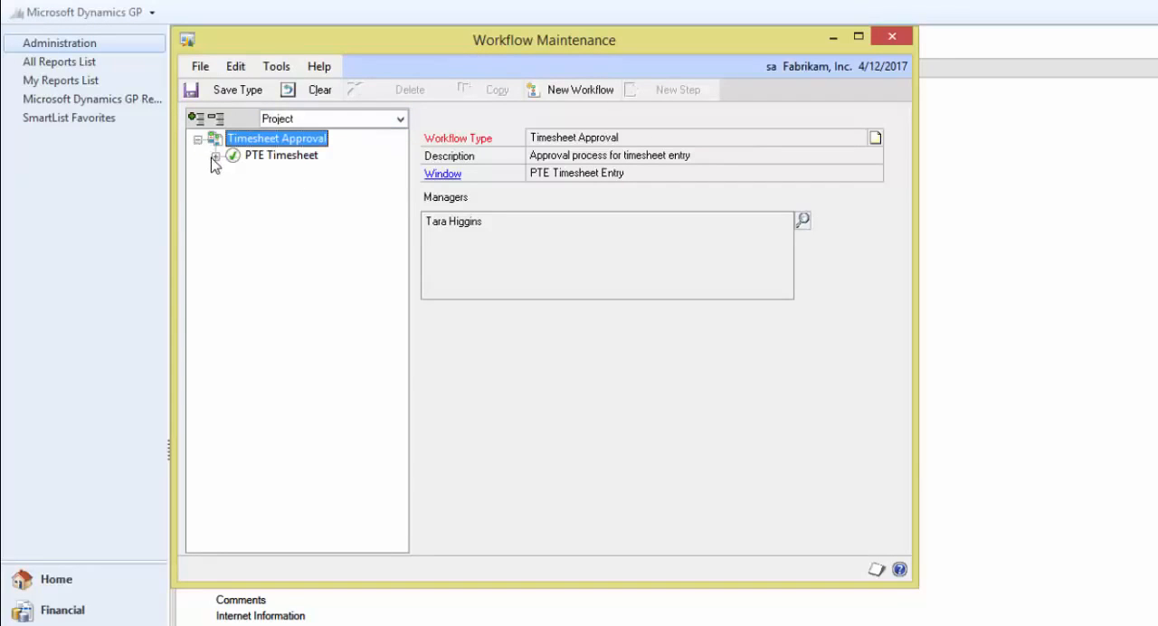
{"action": "left_click", "coordinate": [215, 156]}
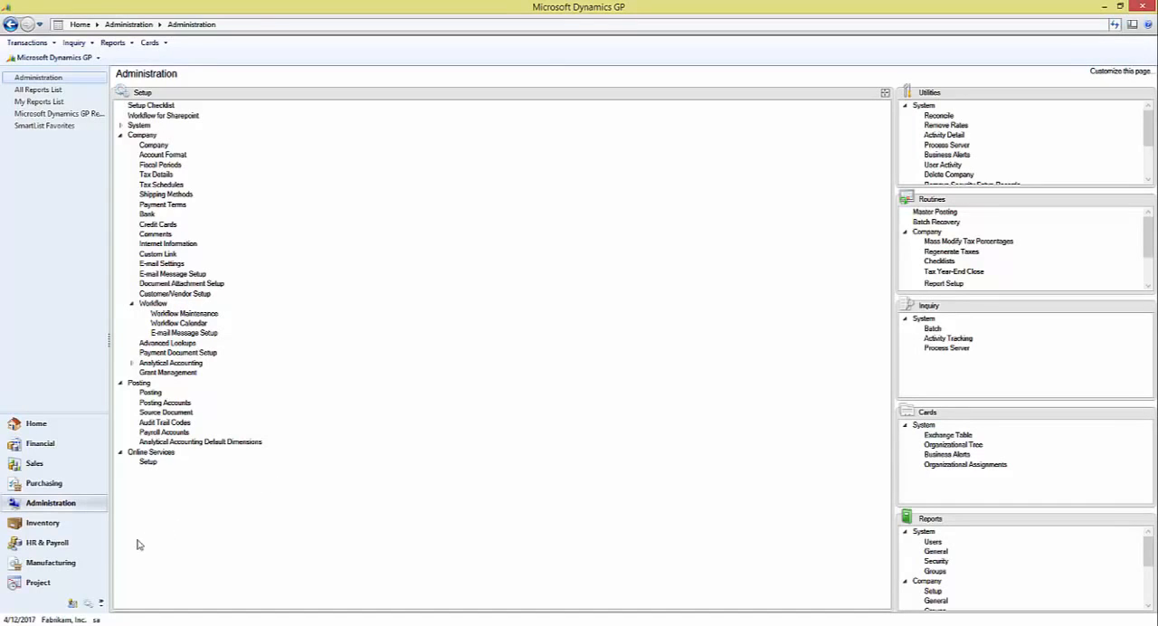
Start a new PTE timesheet for the employee in the Project area and generate its timesheet ID
{"action": "left_click", "coordinate": [38, 583]}
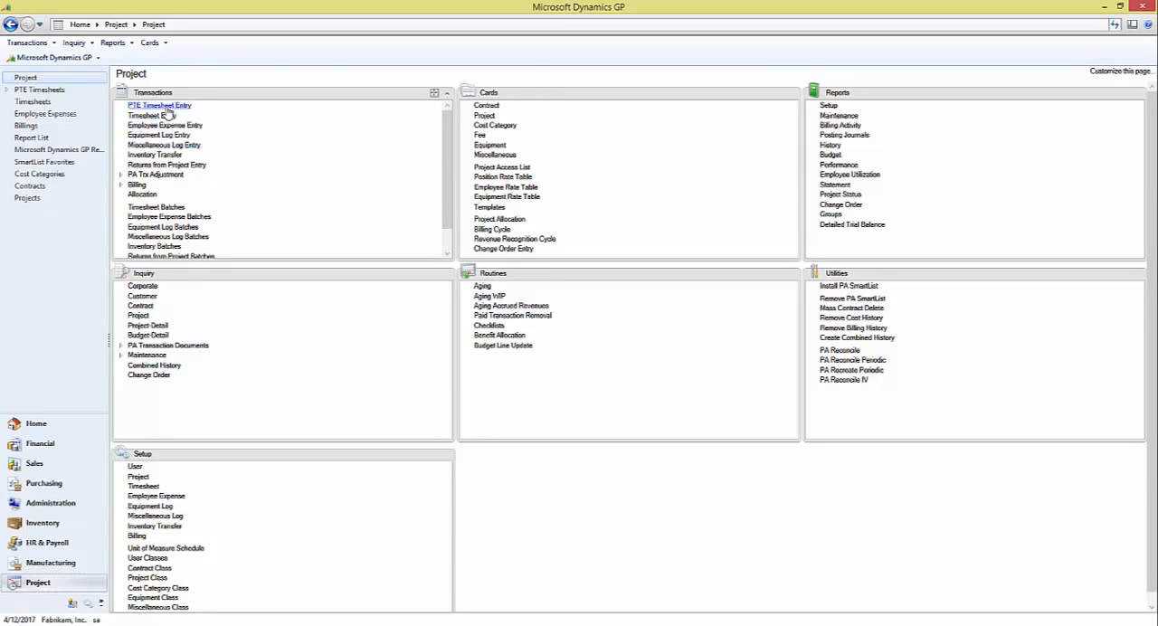
{"action": "left_click", "coordinate": [166, 107]}
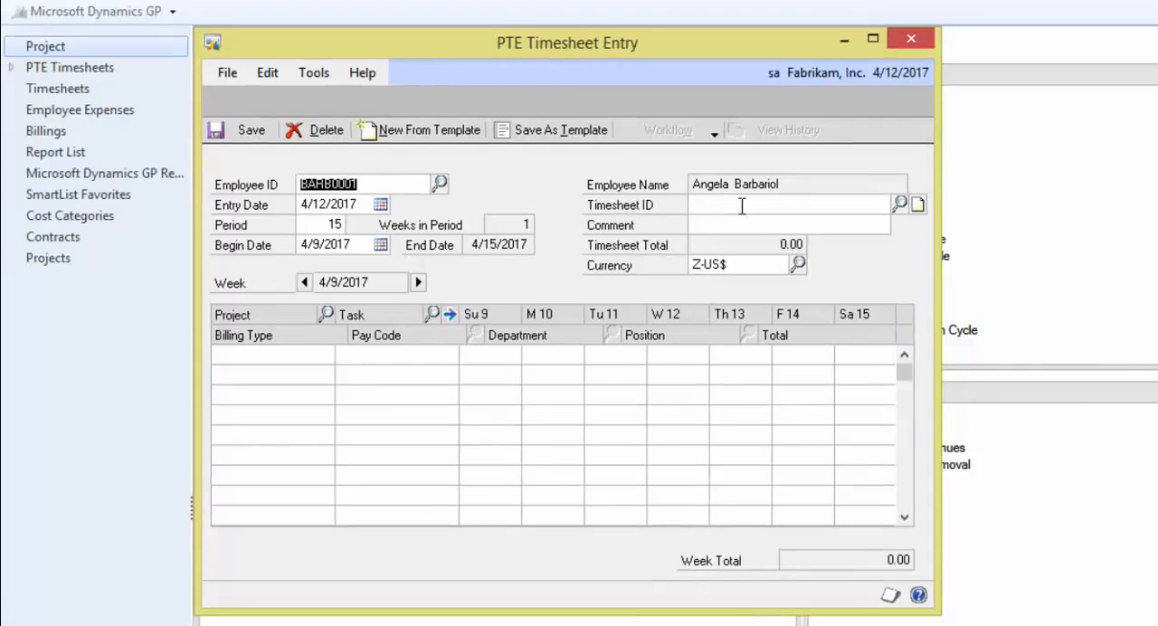
{"action": "left_click", "coordinate": [742, 206]}
{"action": "key", "text": "Tab"}
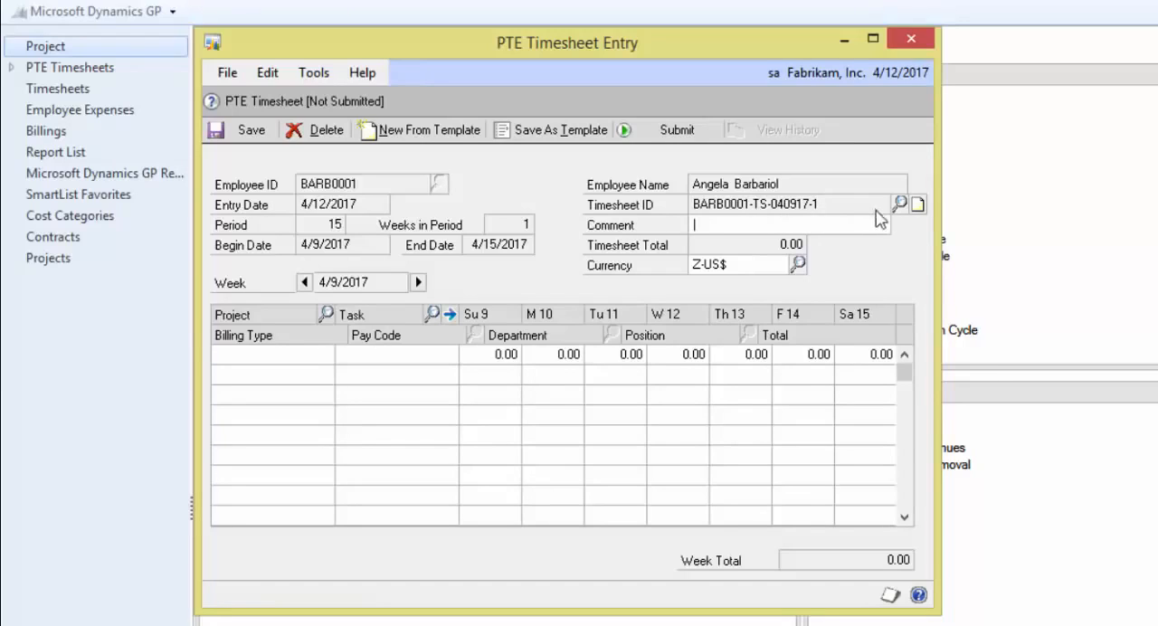
Add a timesheet line for project HOTELEDGER with task CONSULTING and 1.00 hour on Sunday 9
{"action": "left_click", "coordinate": [774, 269]}
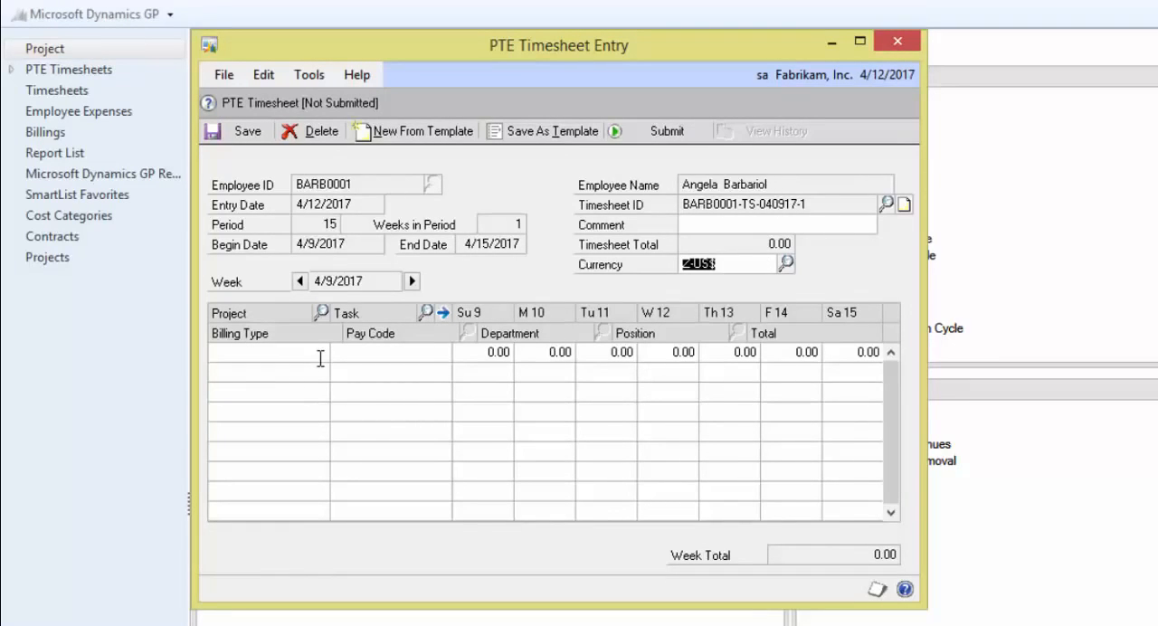
{"action": "left_click", "coordinate": [320, 358]}
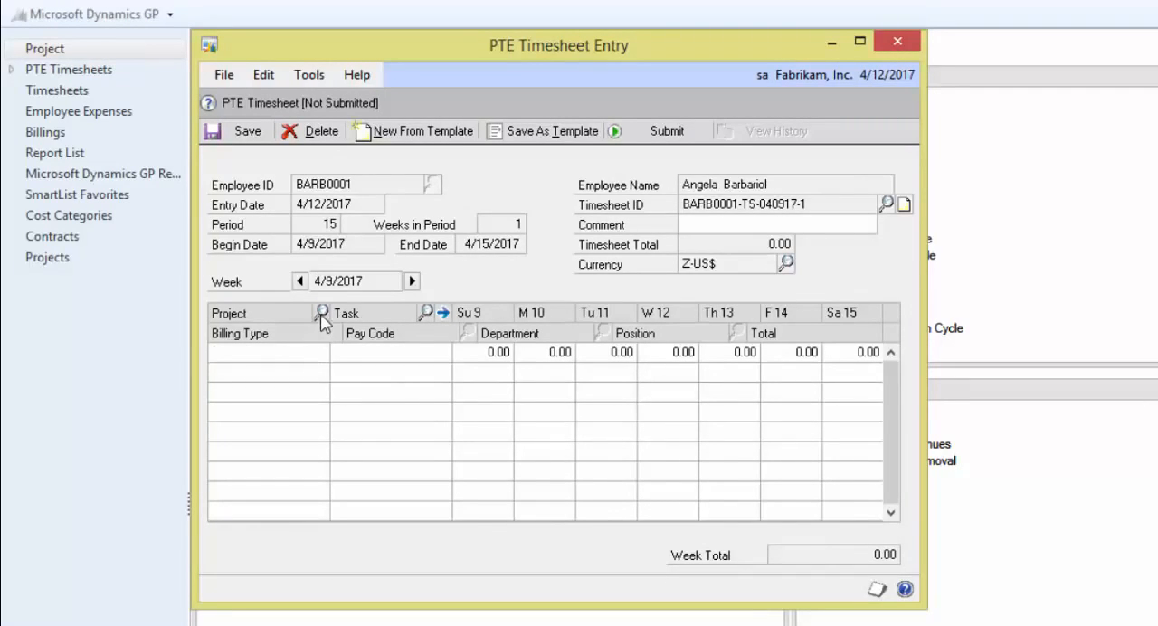
{"action": "left_click", "coordinate": [322, 314]}
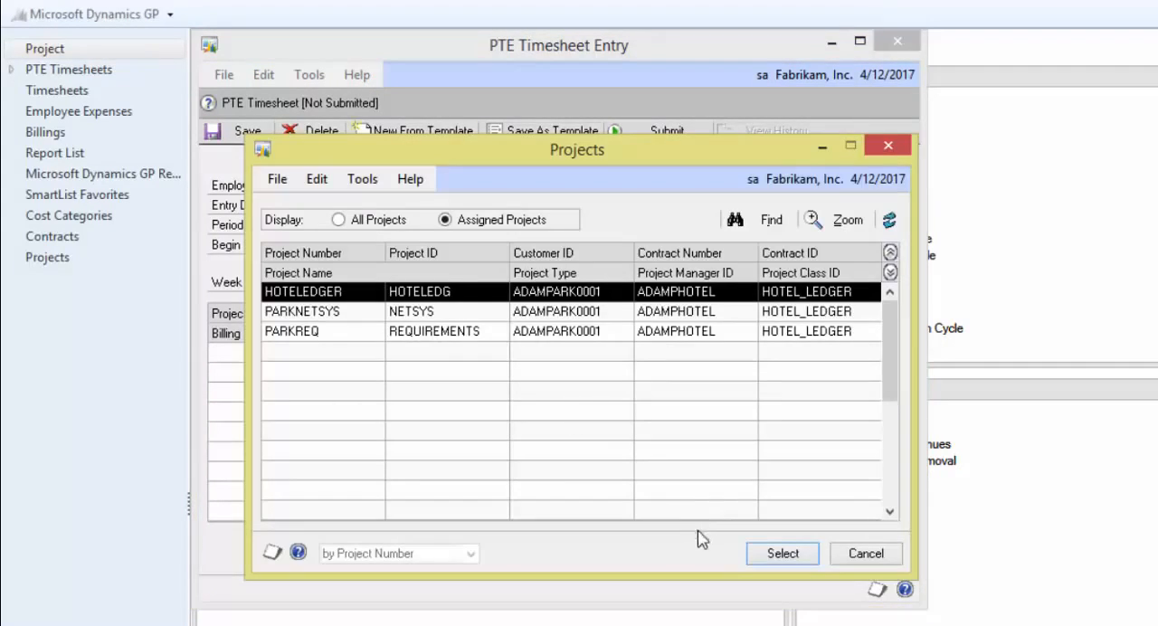
{"action": "left_click", "coordinate": [771, 553]}
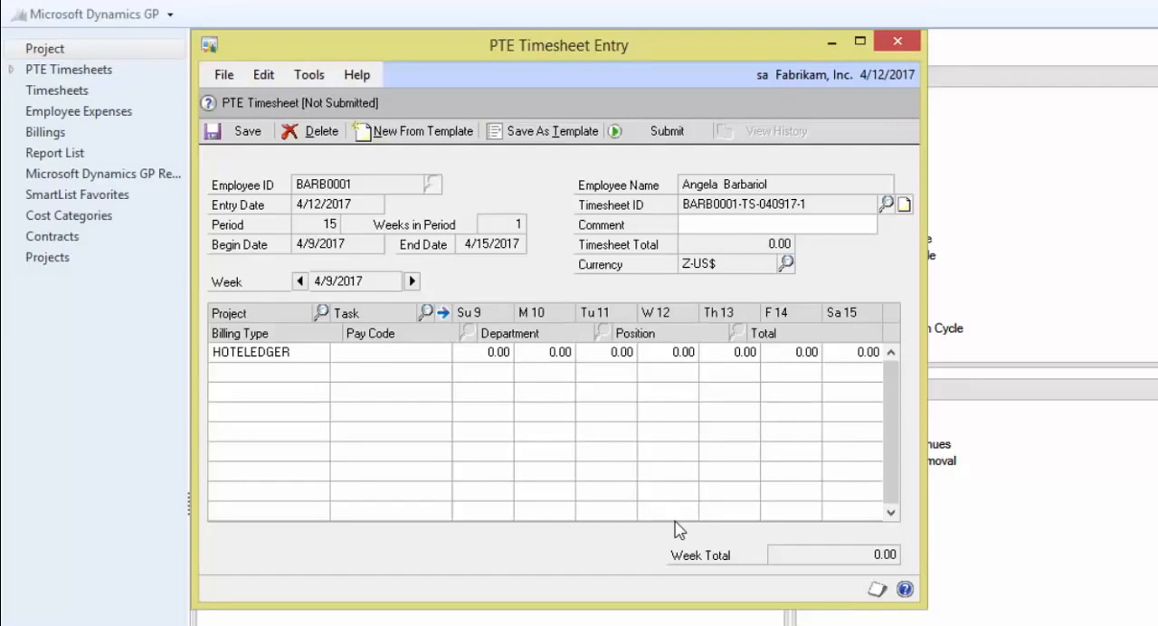
{"action": "left_click", "coordinate": [426, 311]}
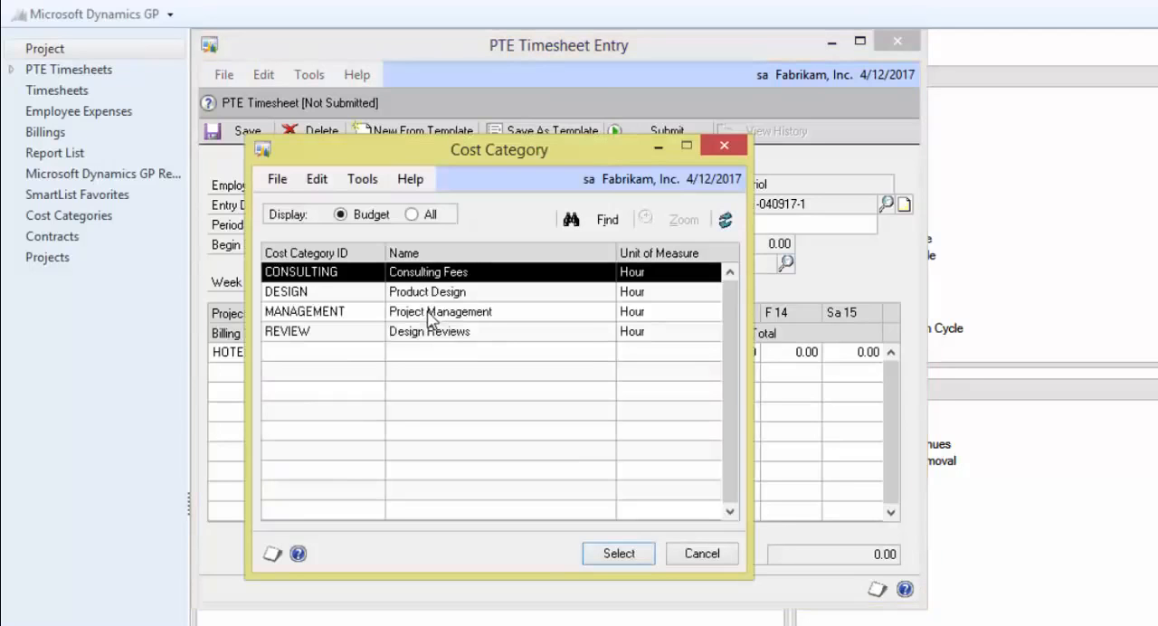
{"action": "left_click", "coordinate": [604, 542]}
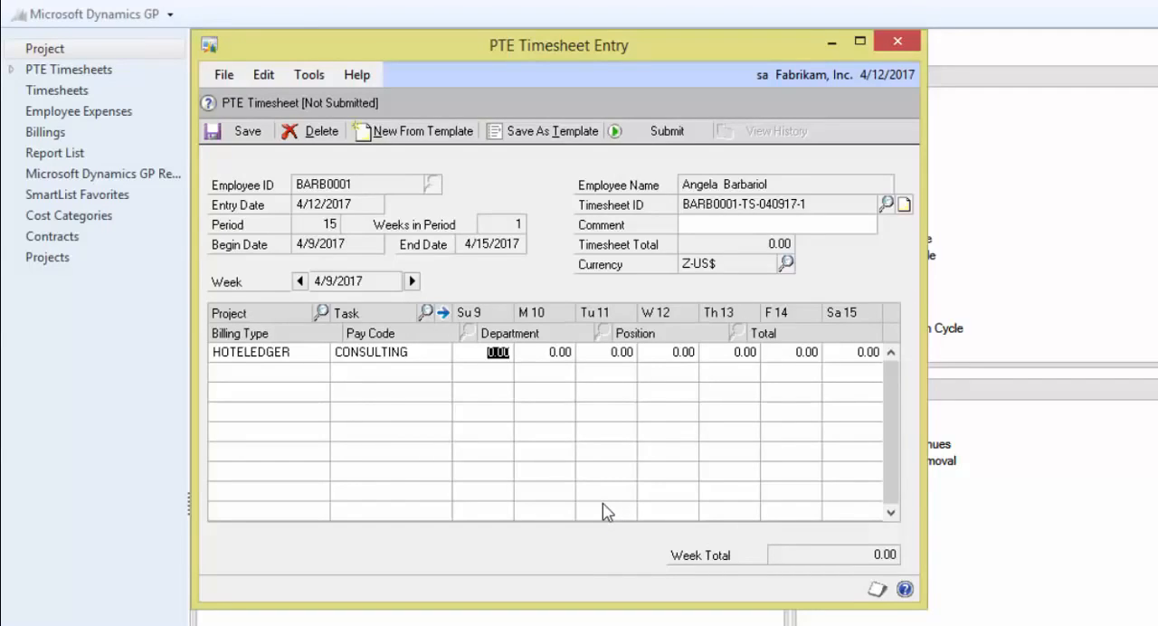
{"action": "type", "text": "1.00"}
{"action": "key", "text": "Tab"}
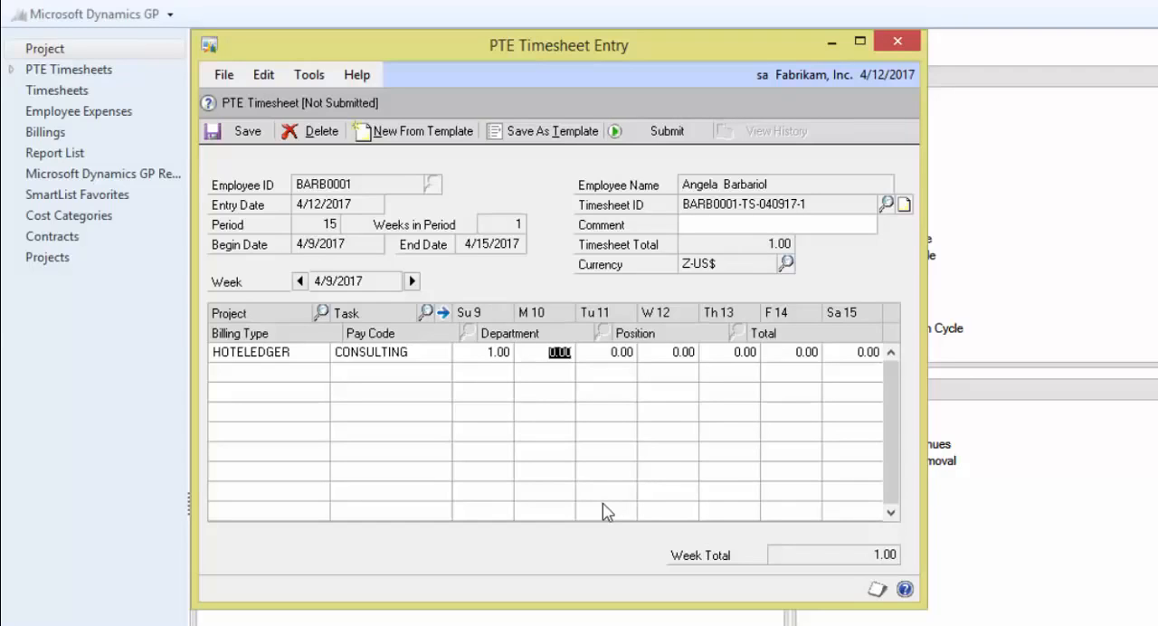
Review the line's Worker's Comp information, expand the line to its billing and pay details, and save the timesheet
{"action": "left_click", "coordinate": [443, 312]}
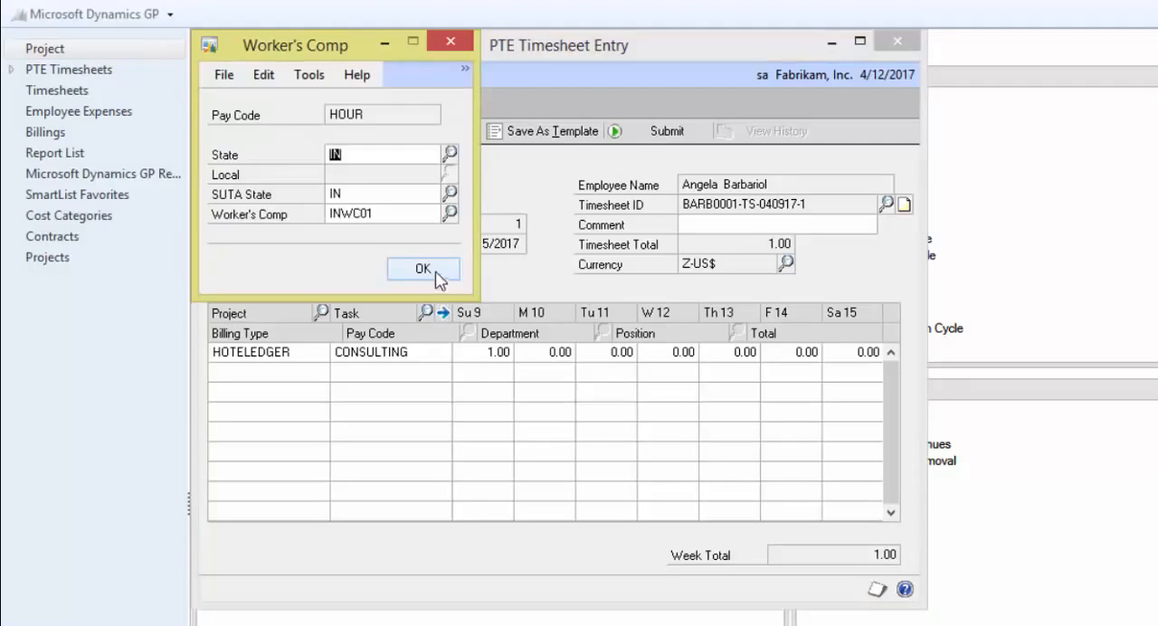
{"action": "left_click", "coordinate": [443, 271]}
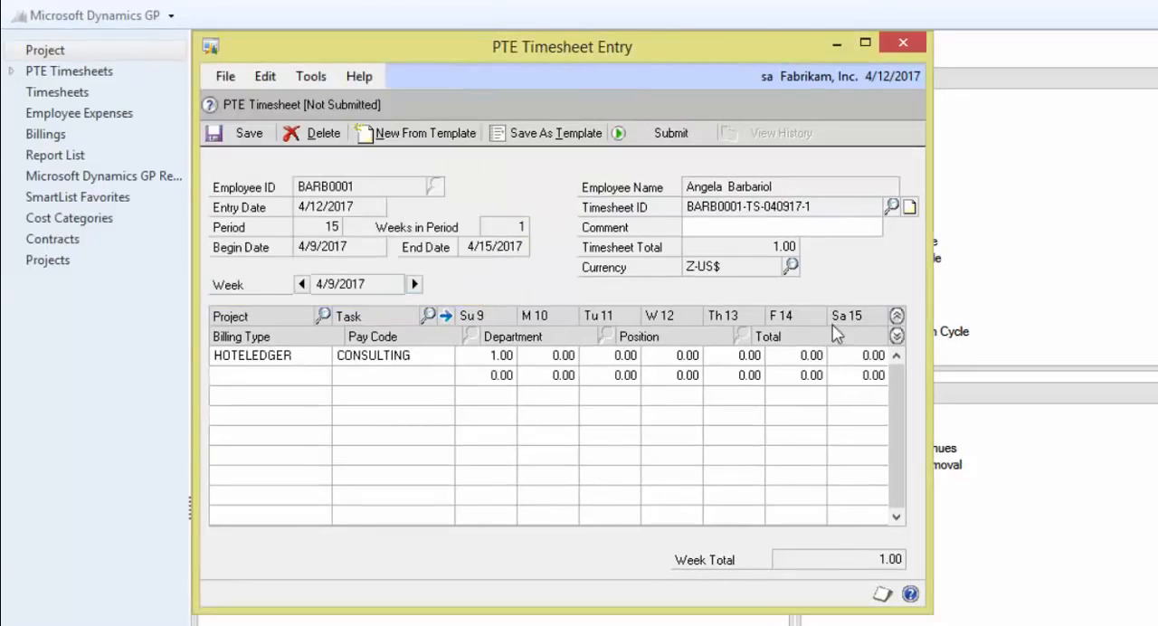
{"action": "left_click", "coordinate": [896, 335]}
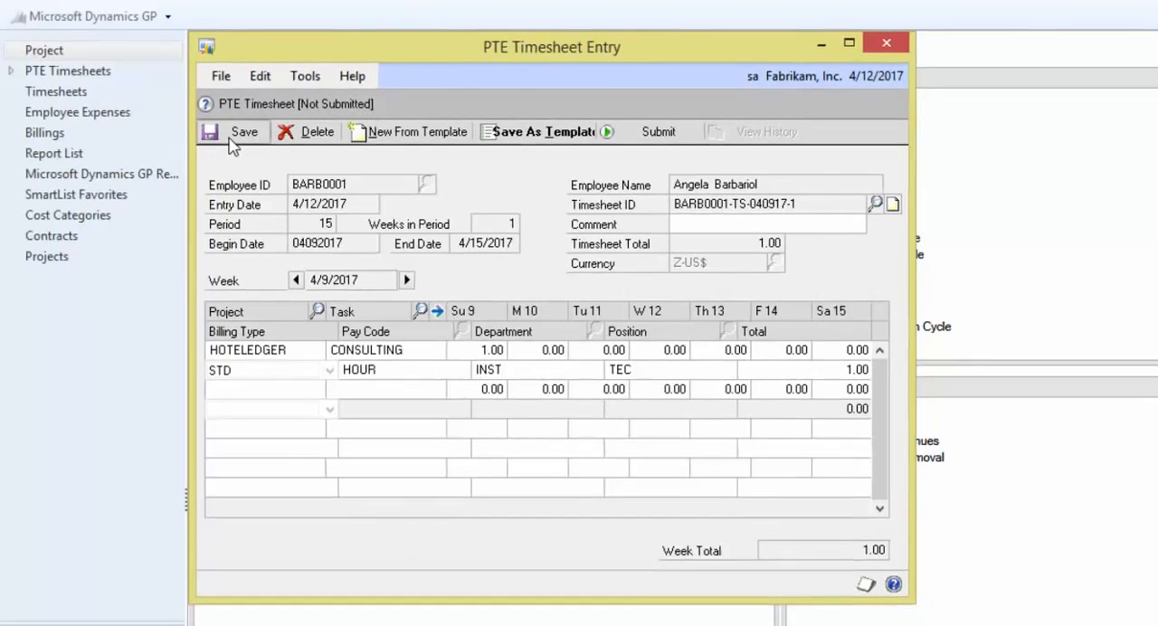
{"action": "left_click", "coordinate": [232, 135]}
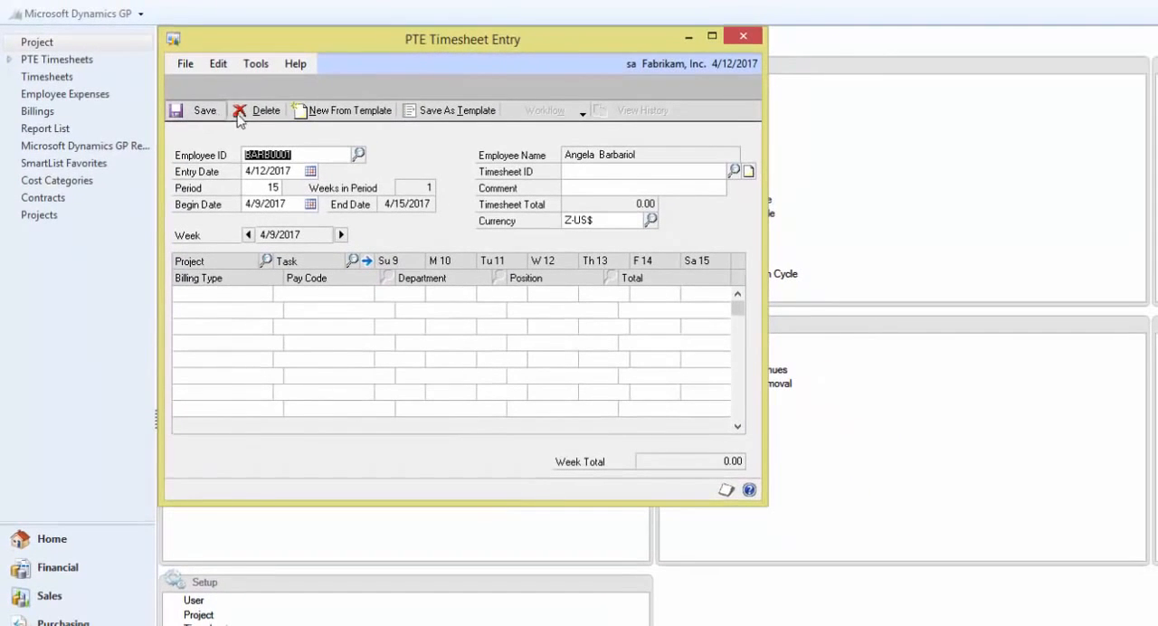
Create a new timesheet from the template with the Include Hours and Copy Existing Billing Notes options
{"action": "left_click", "coordinate": [331, 118]}
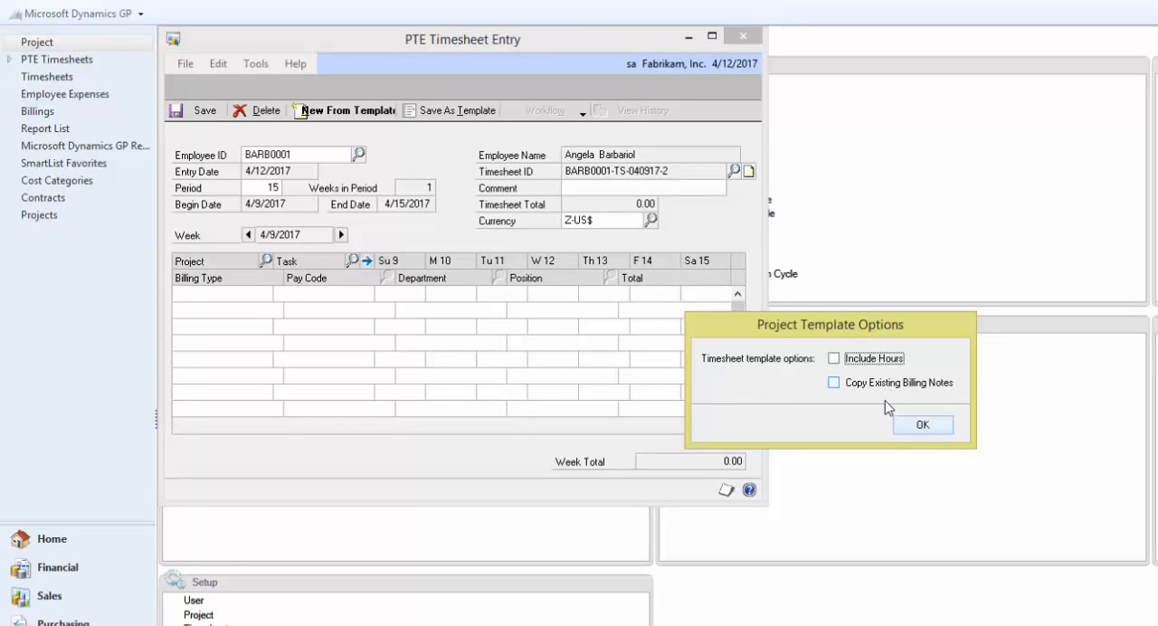
{"action": "left_click", "coordinate": [866, 362]}
{"action": "left_click", "coordinate": [862, 384]}
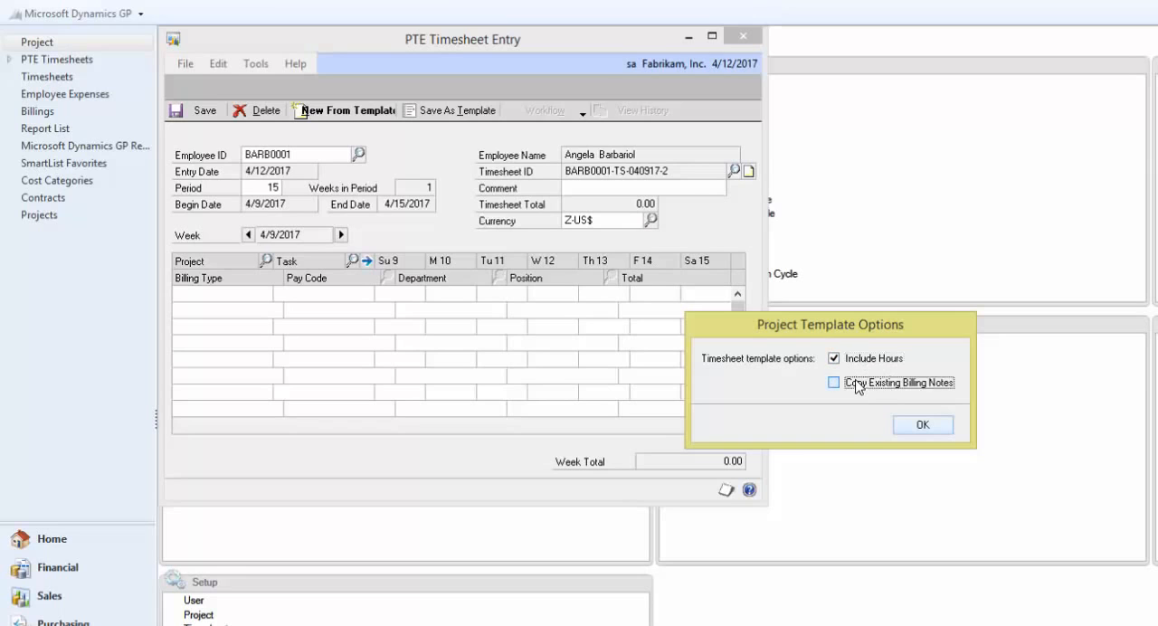
{"action": "left_click", "coordinate": [925, 426]}
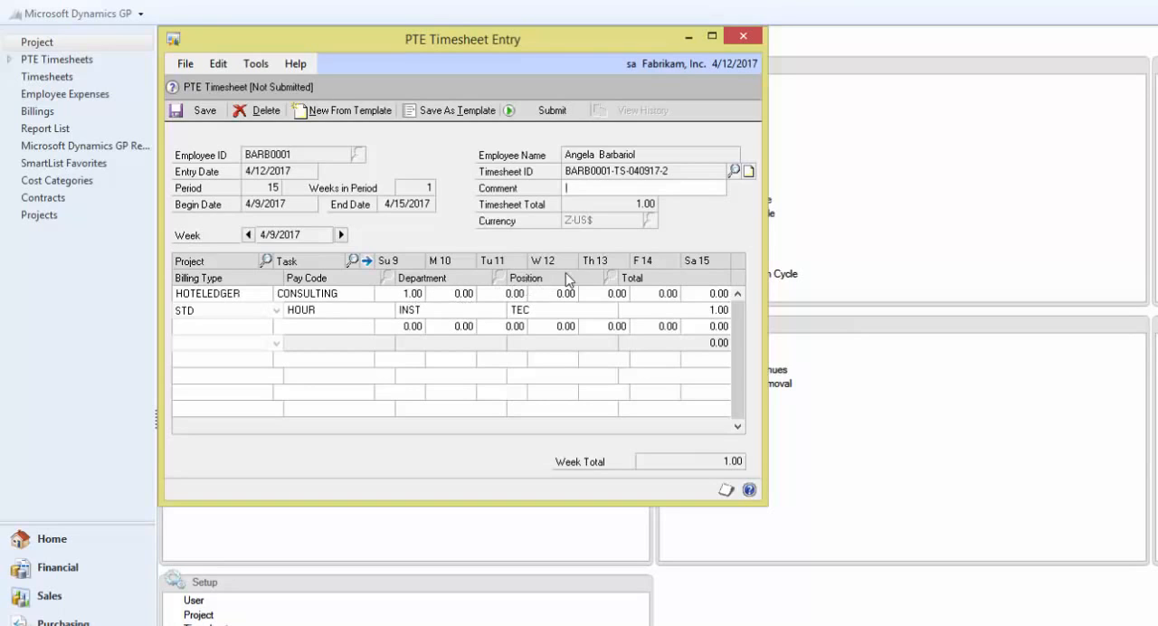
{"action": "left_click", "coordinate": [674, 185]}
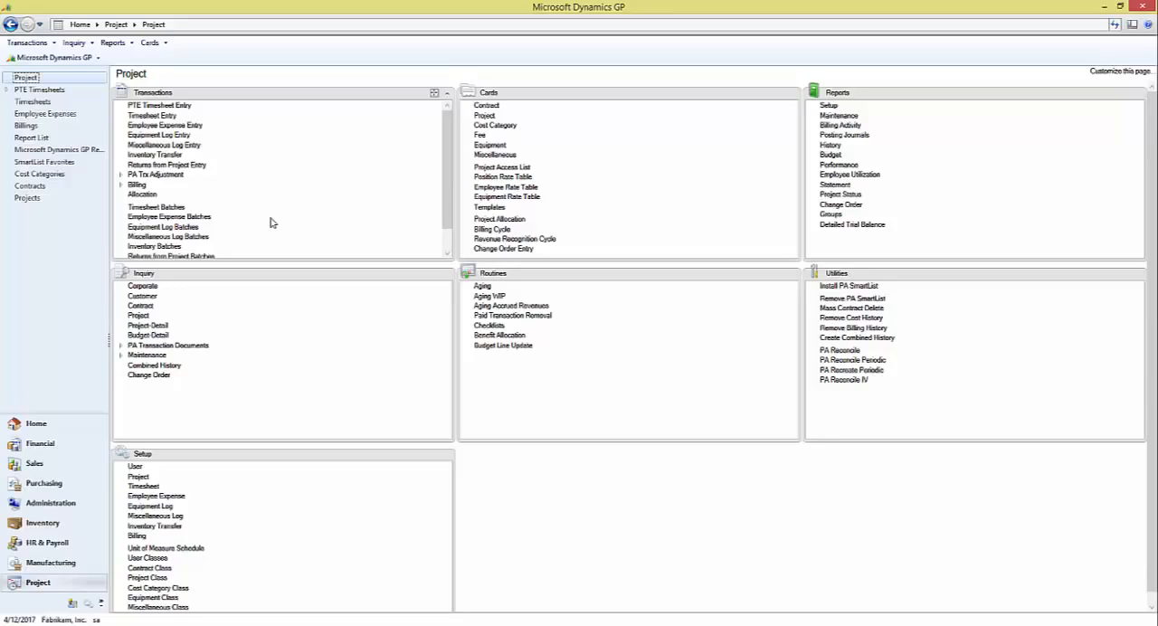
Show the PTE Timesheets list and narrow it to the Not Submitted timesheets
{"action": "left_click", "coordinate": [42, 91]}
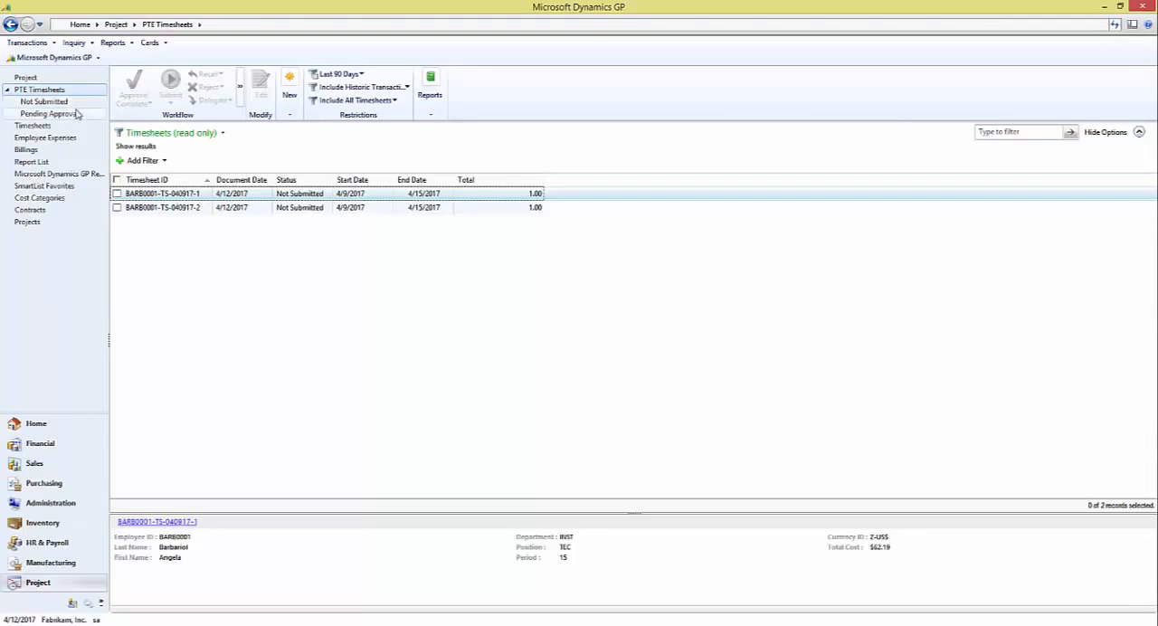
{"action": "left_click", "coordinate": [76, 103]}
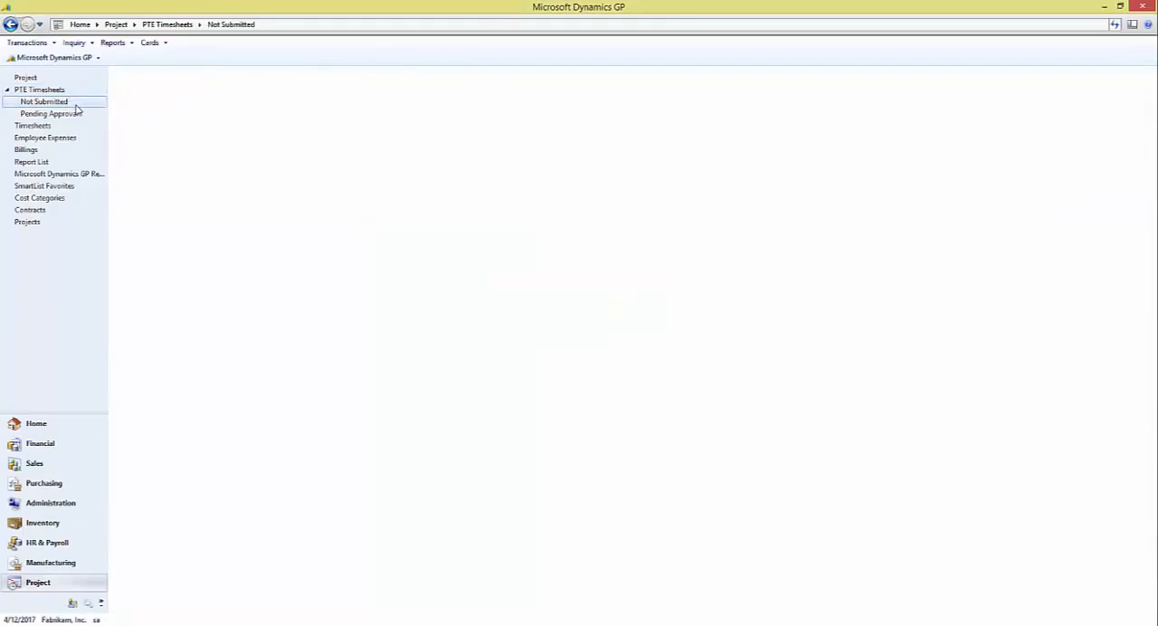